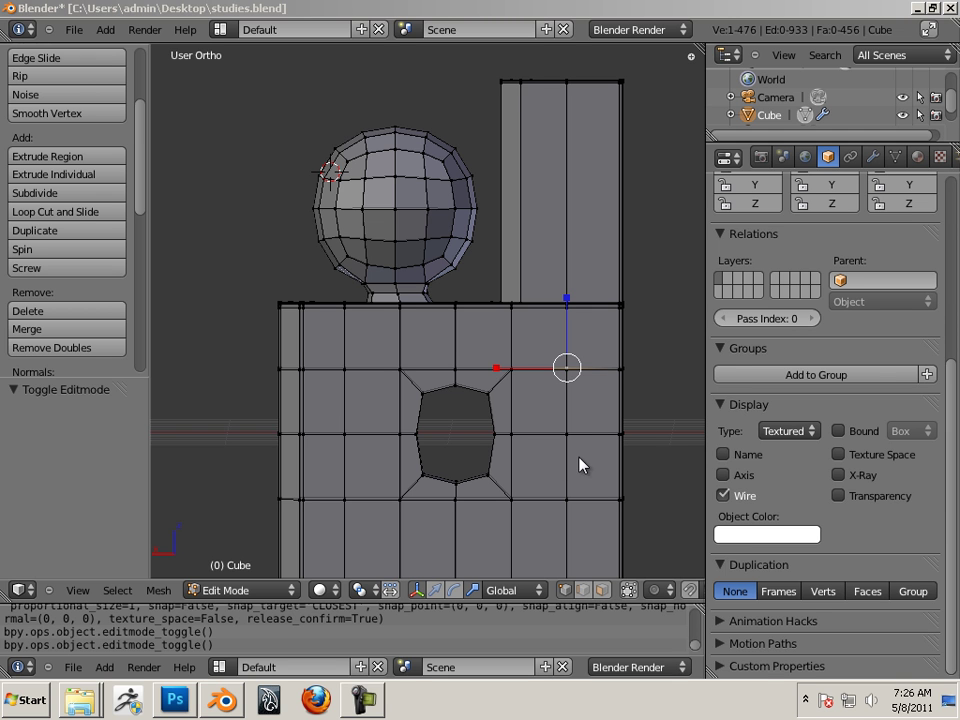
Select the vertex at mid-height on the block's outer vertical edge, on the side below the tall column.
right_click(636, 417)
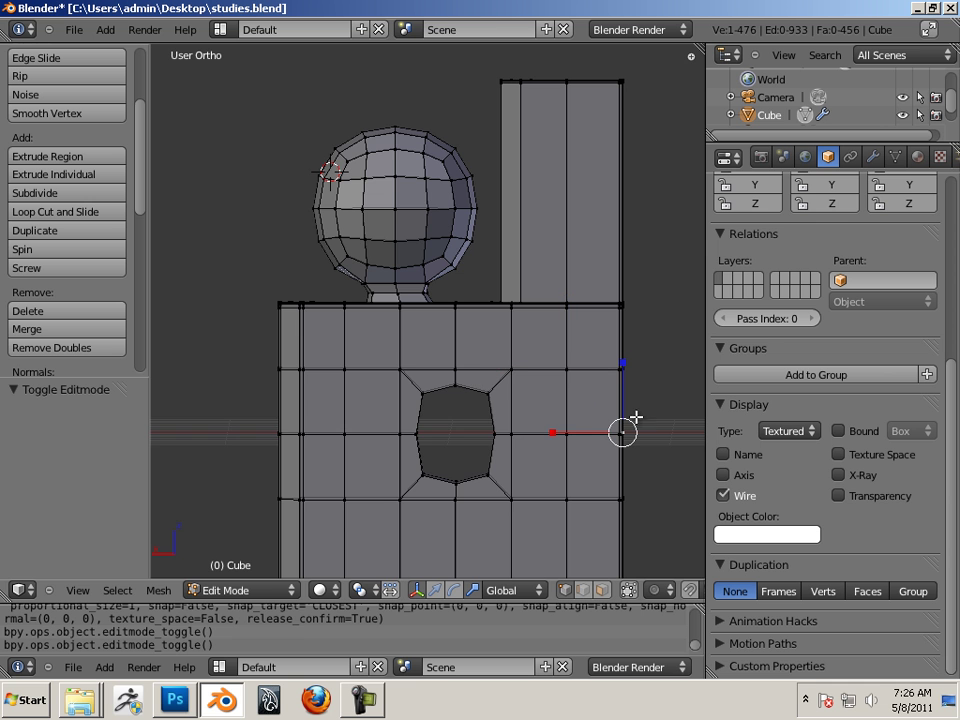
scroll(623, 418, down, 4)
middle_drag(623, 418, 583, 424)
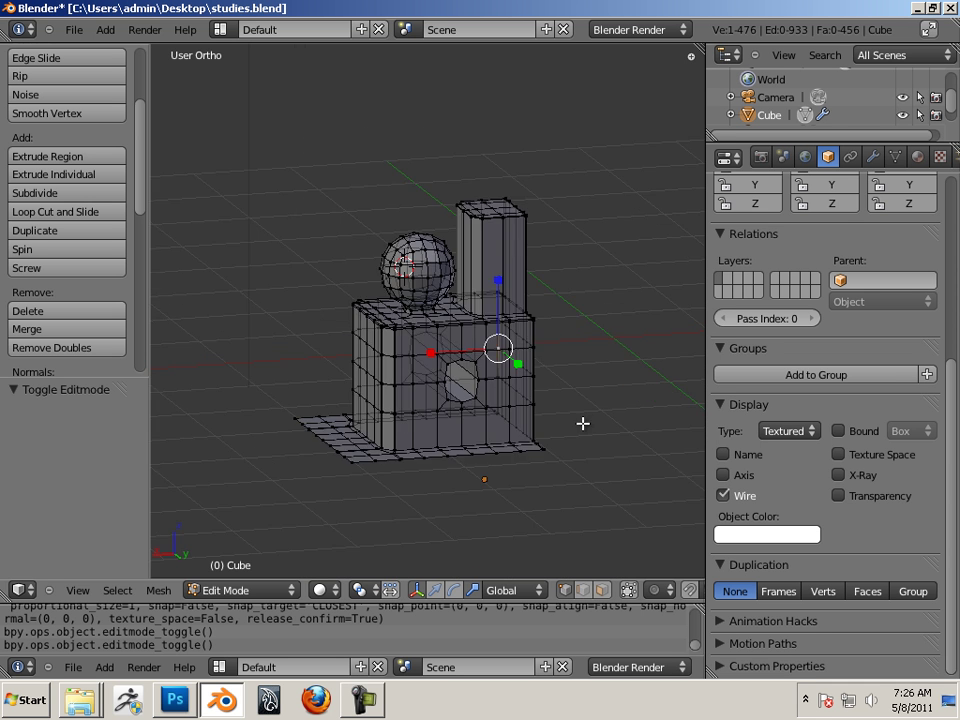
scroll(583, 424, up, 4)
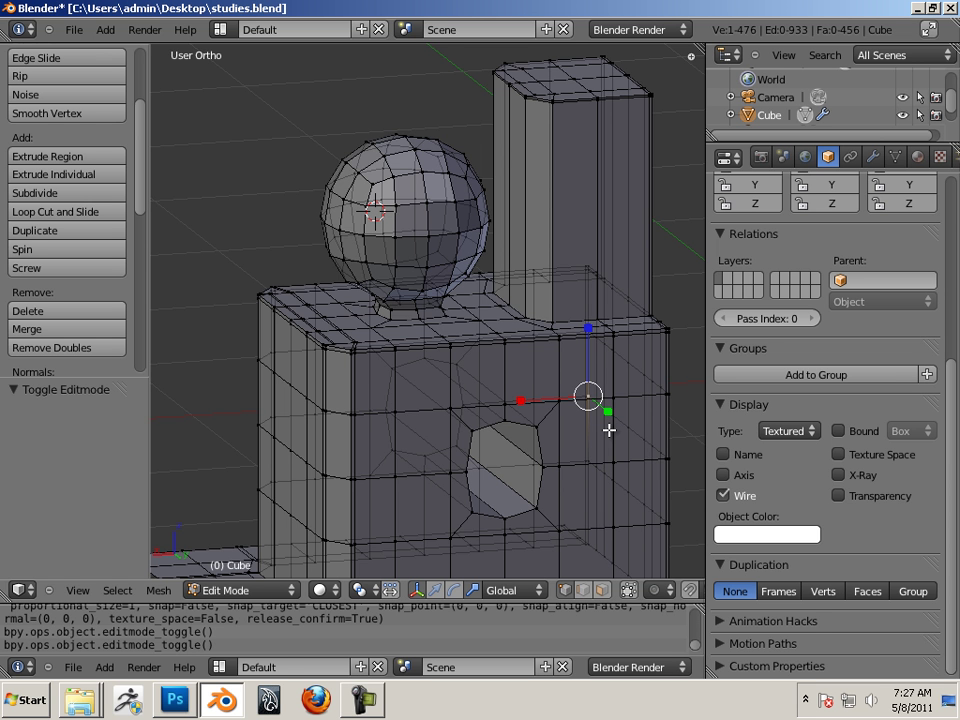
scroll(587, 437, down, 3)
middle_drag(555, 431, 510, 423)
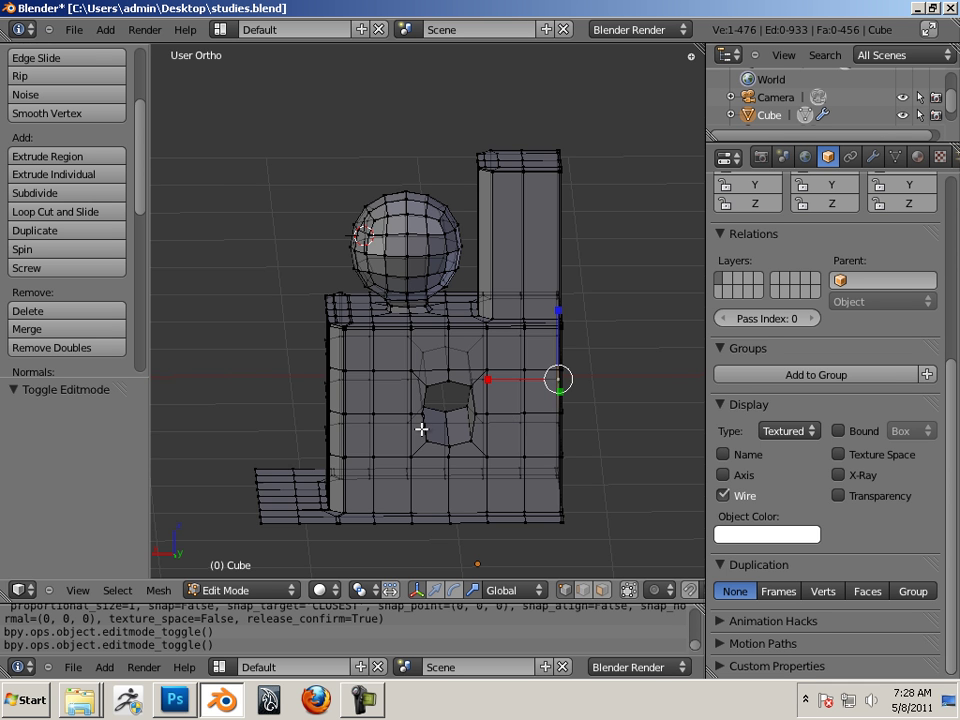
middle_drag(422, 429, 459, 394)
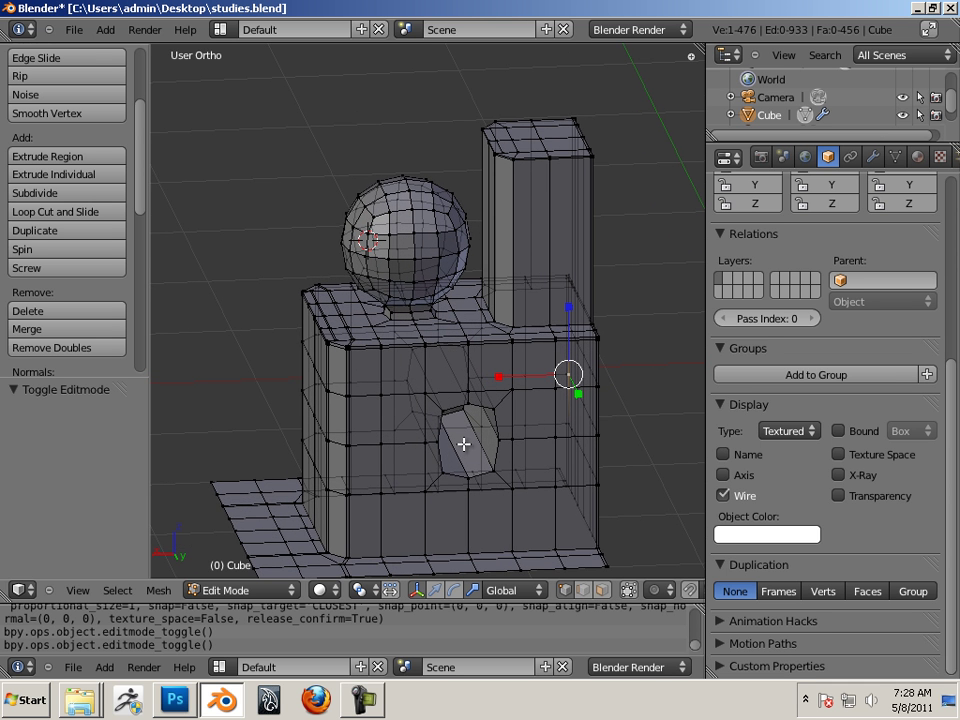
Switch the model to Object Mode, deselect everything and inspect the dense subdivided wireframe.
key(Tab)
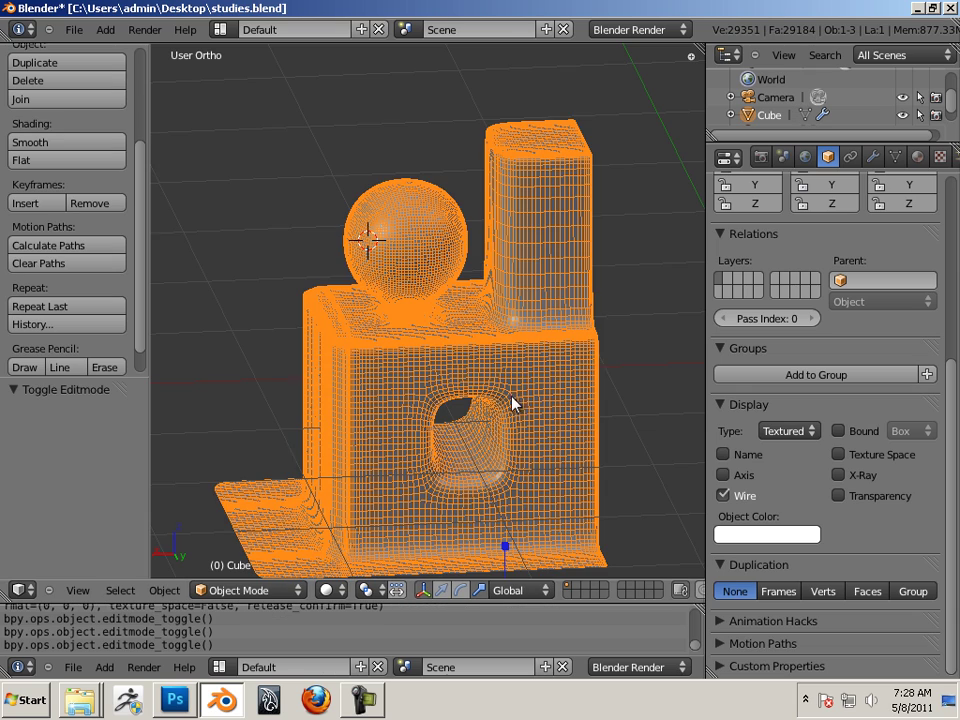
middle_drag(514, 401, 621, 369)
key(a)
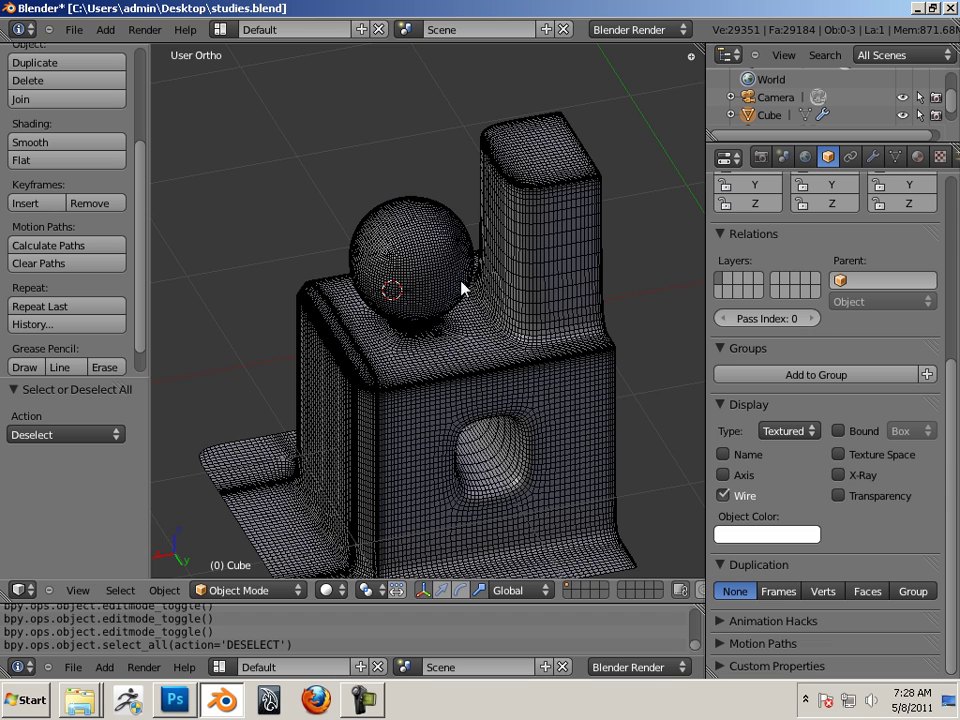
middle_drag(444, 270, 439, 261)
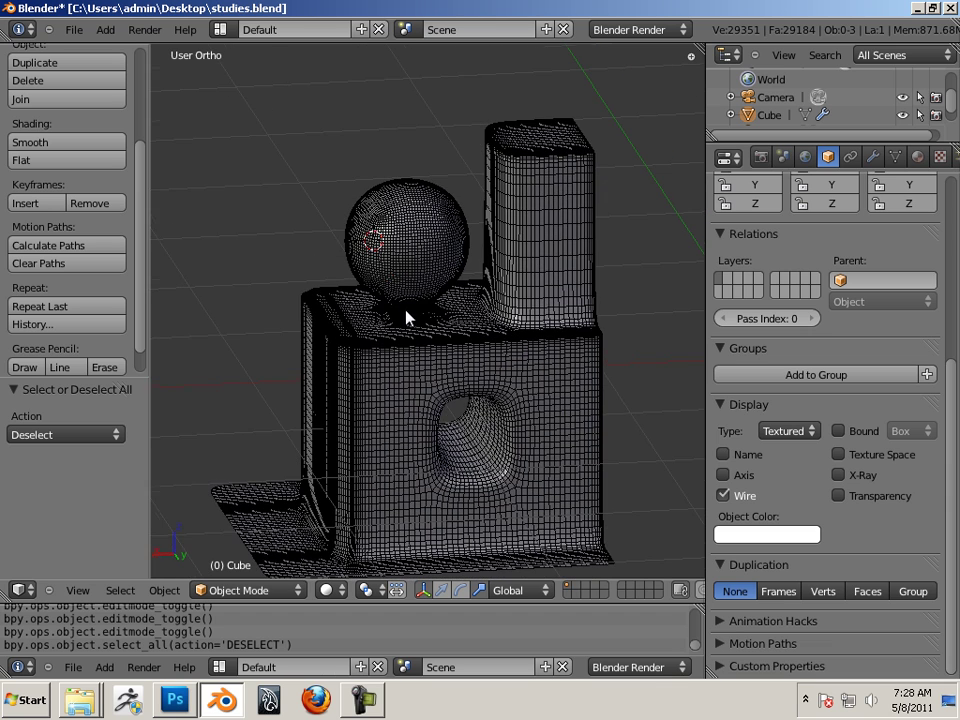
middle_drag(407, 318, 403, 279)
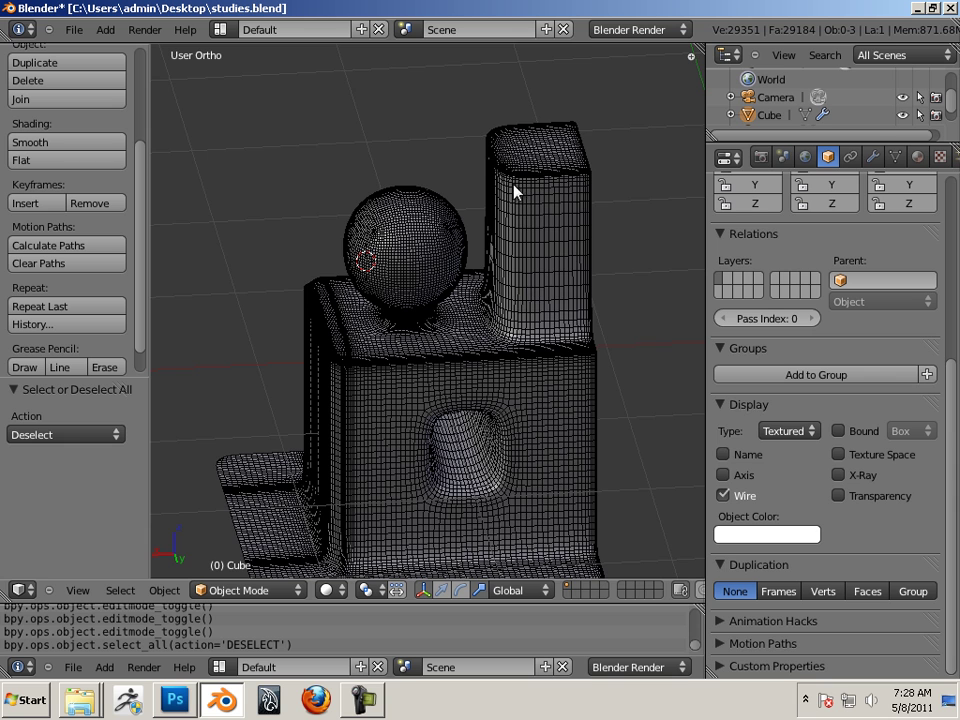
middle_drag(514, 189, 476, 339)
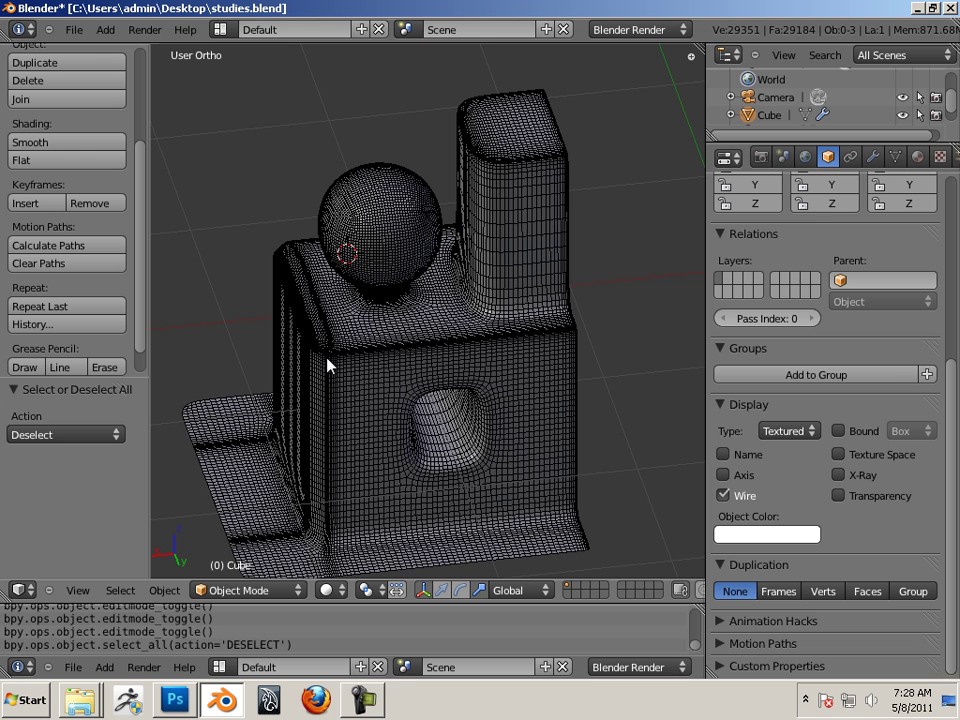
Turn off the model's wire display and inspect the smooth shaded surface around the hole, sphere and column.
click(722, 495)
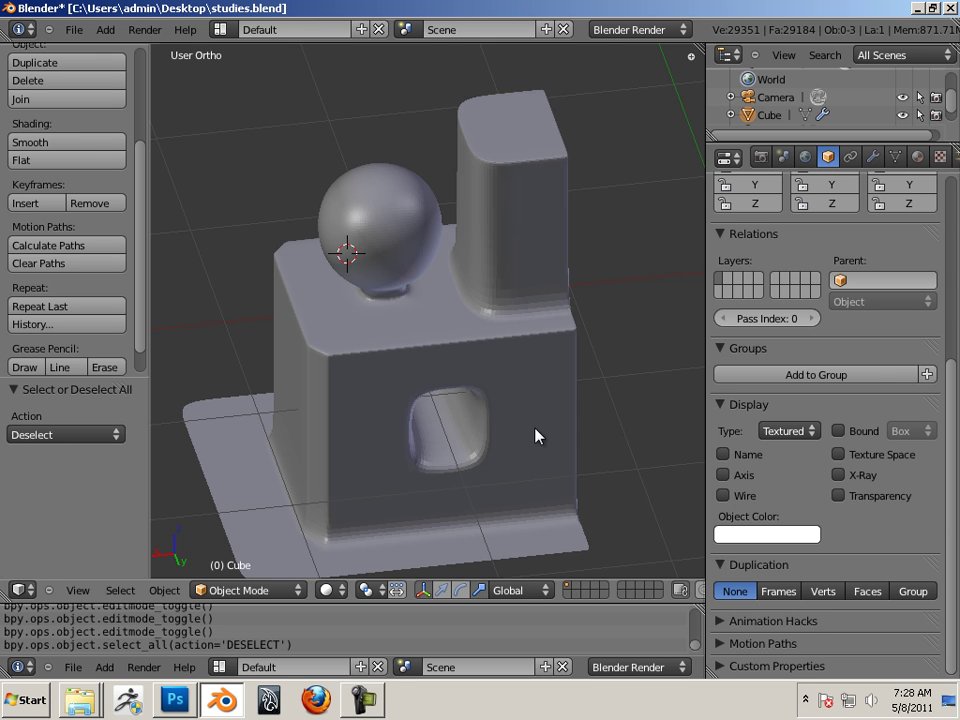
scroll(535, 435, up, 4)
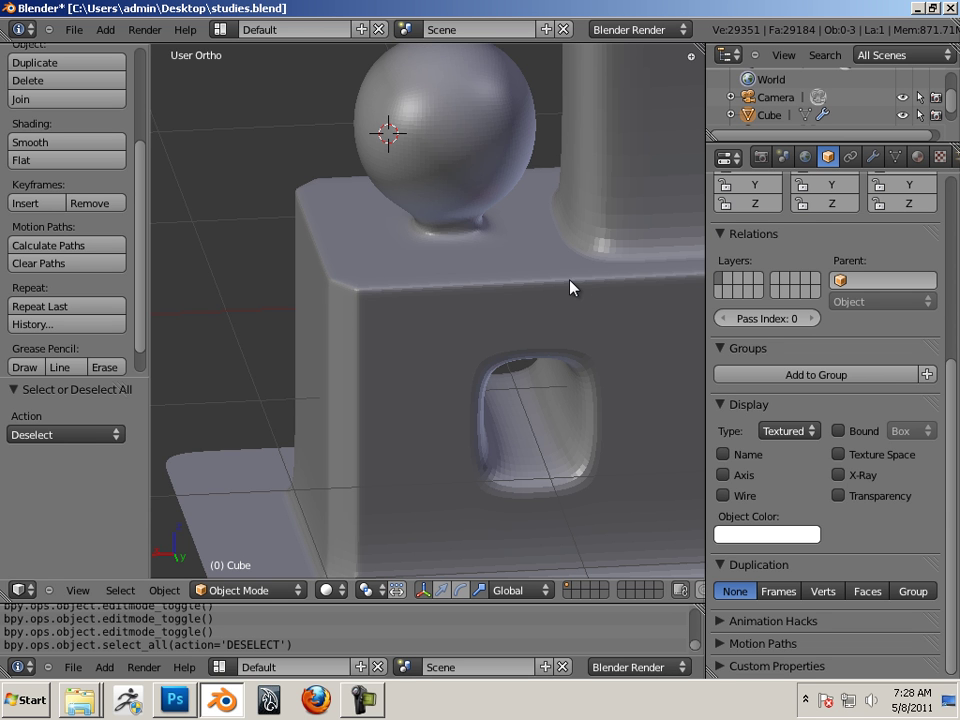
scroll(575, 286, down, 5)
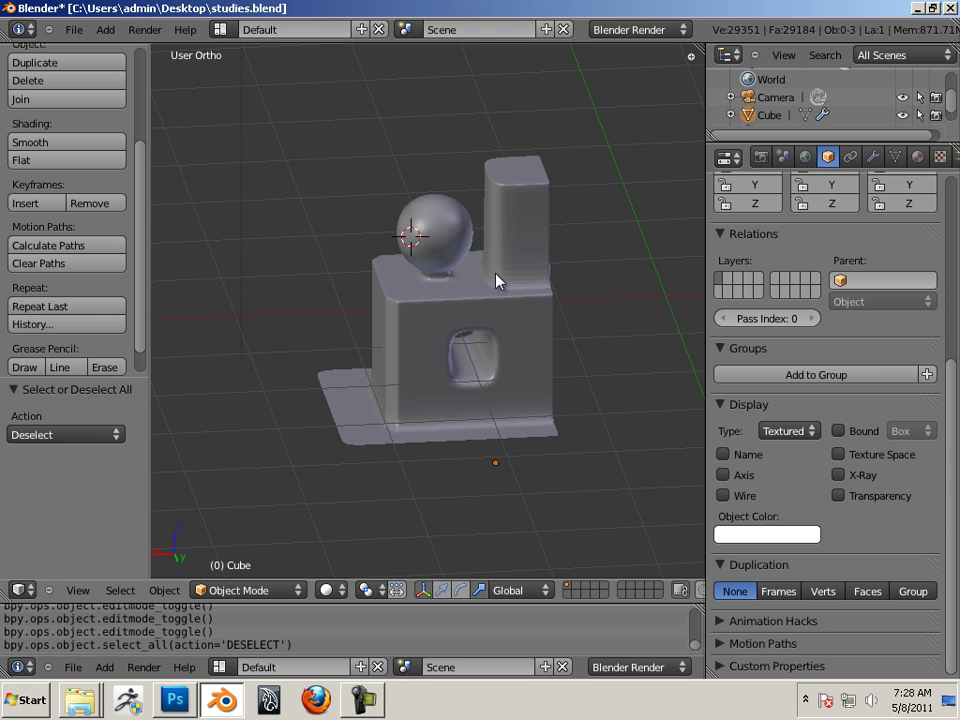
middle_drag(557, 328, 541, 300)
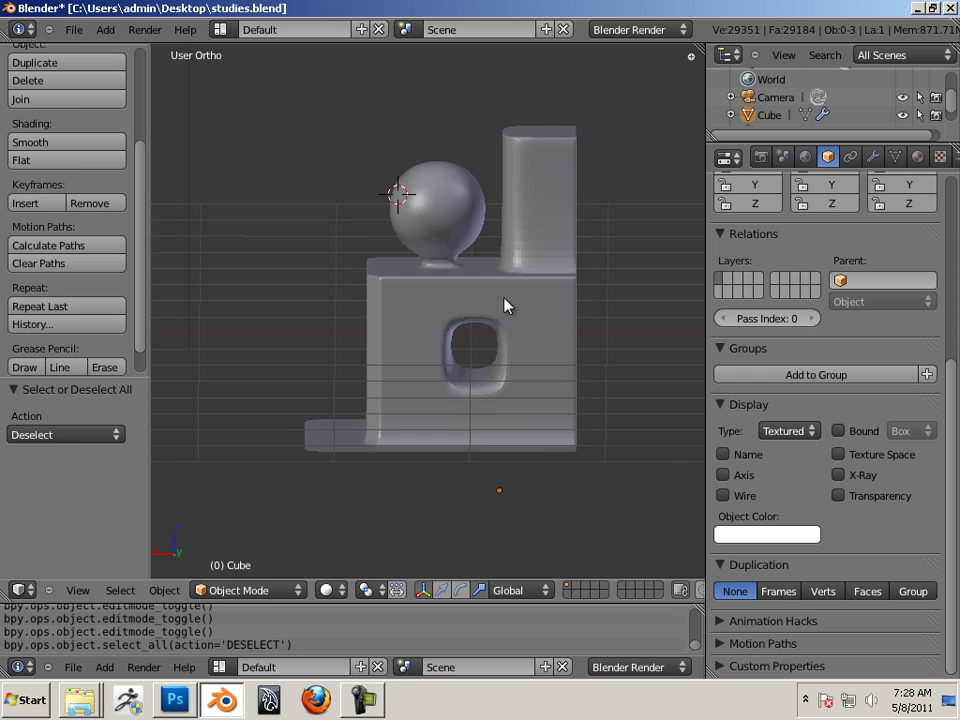
Return the model to Edit Mode and scale the selected edge vertex along X by about 0.928.
key(Tab)
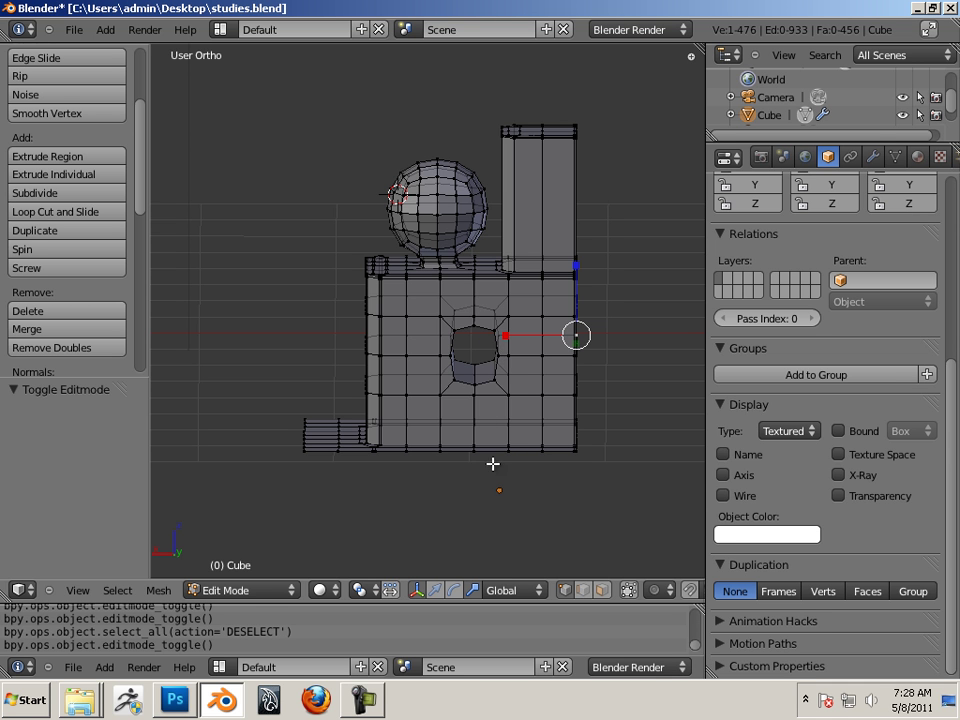
middle_drag(482, 482, 465, 426)
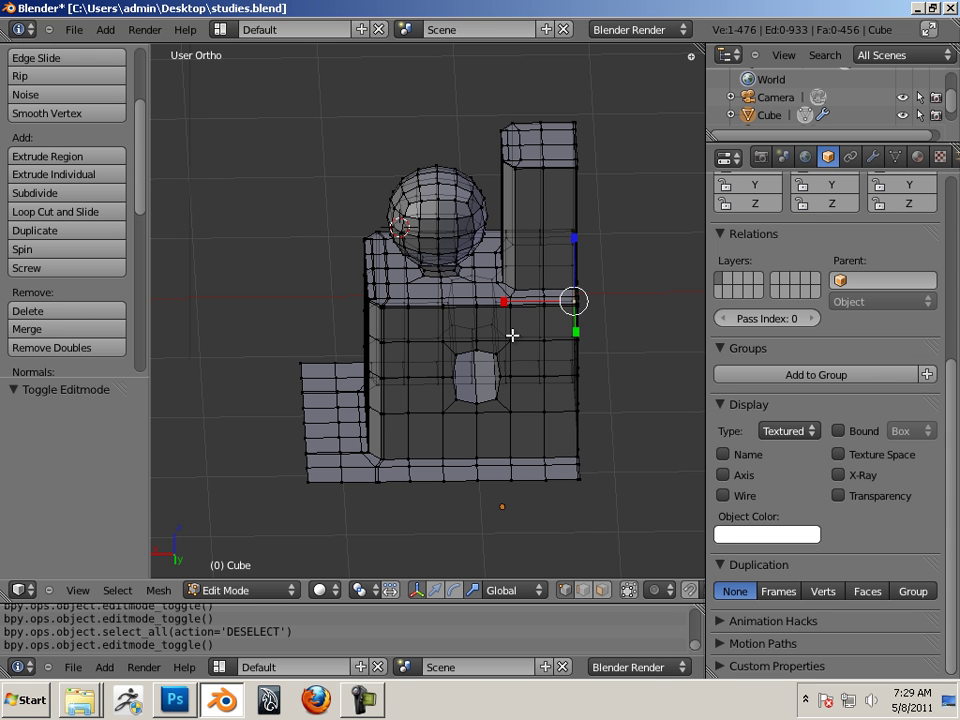
middle_drag(510, 418, 478, 407)
scroll(479, 407, up, 1)
key(s)
key(x)
click(520, 396)
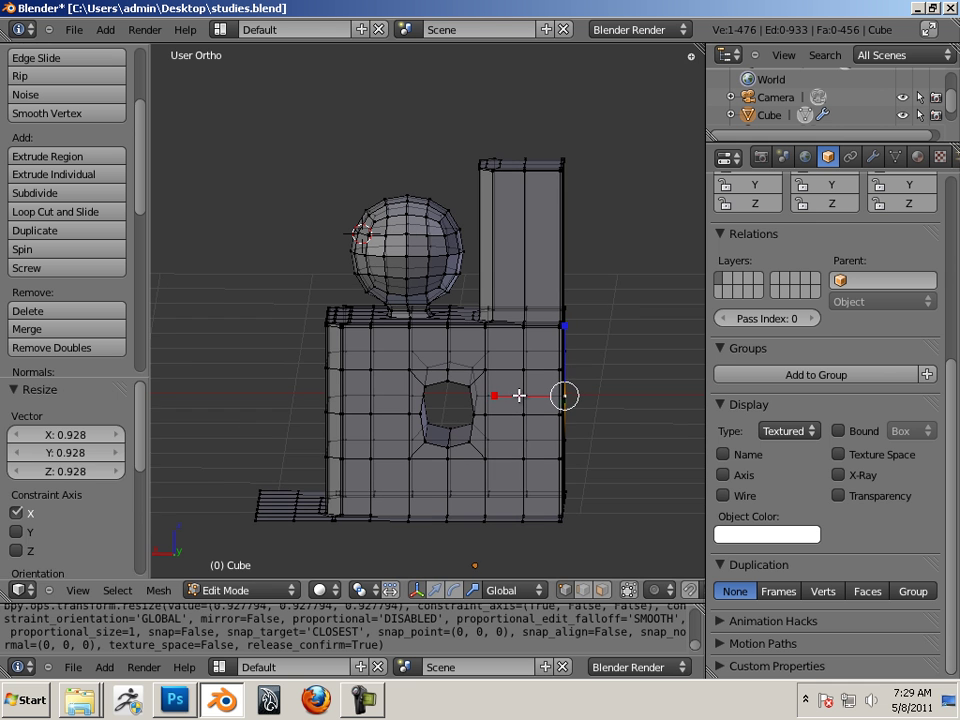
Scale the selected edge vertex along the Y axis by about -0.628.
middle_drag(649, 429, 580, 419)
scroll(565, 418, down, 2)
key(s)
key(y)
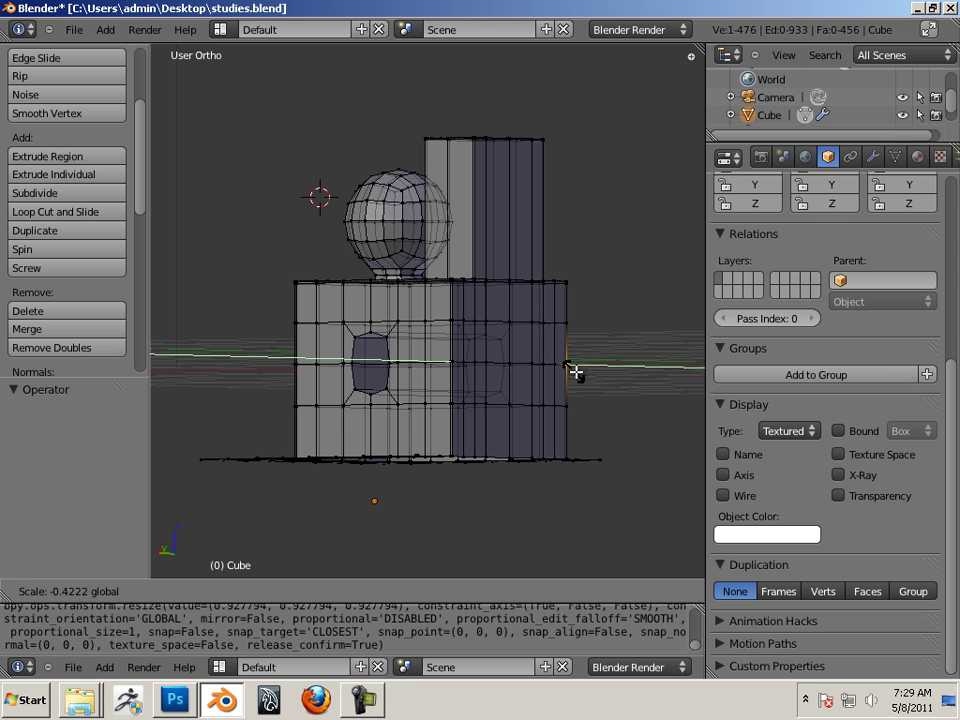
click(628, 391)
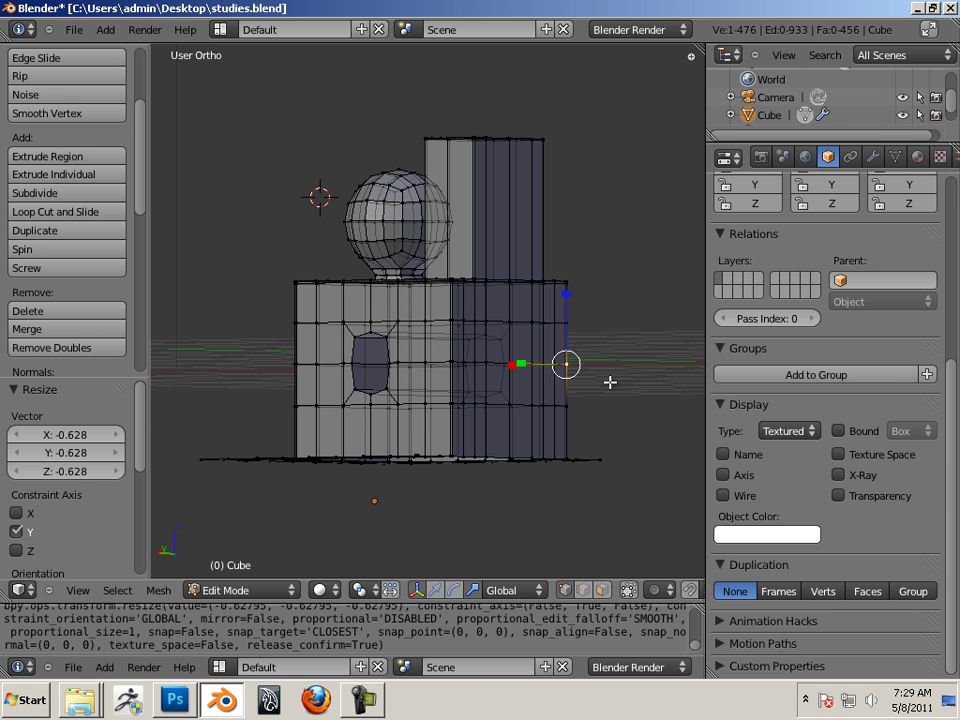
Examine the control mesh from the front and surrounding angles, checking the edge layout around the block, hole, sphere and column.
middle_drag(602, 388, 649, 388)
scroll(648, 388, up, 2)
scroll(656, 386, down, 2)
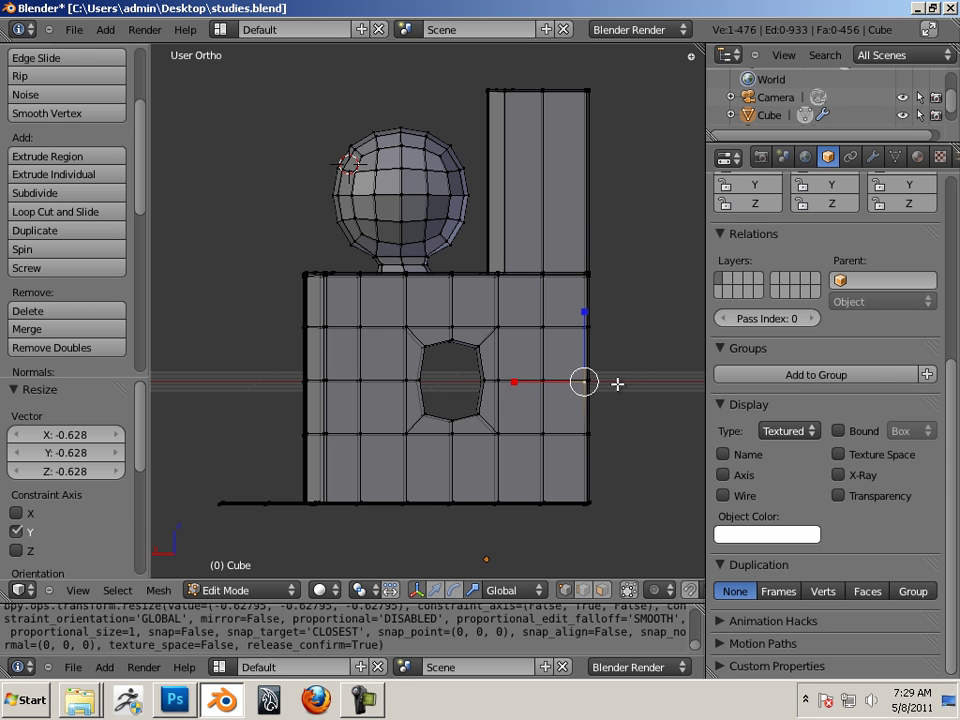
key(KP_1)
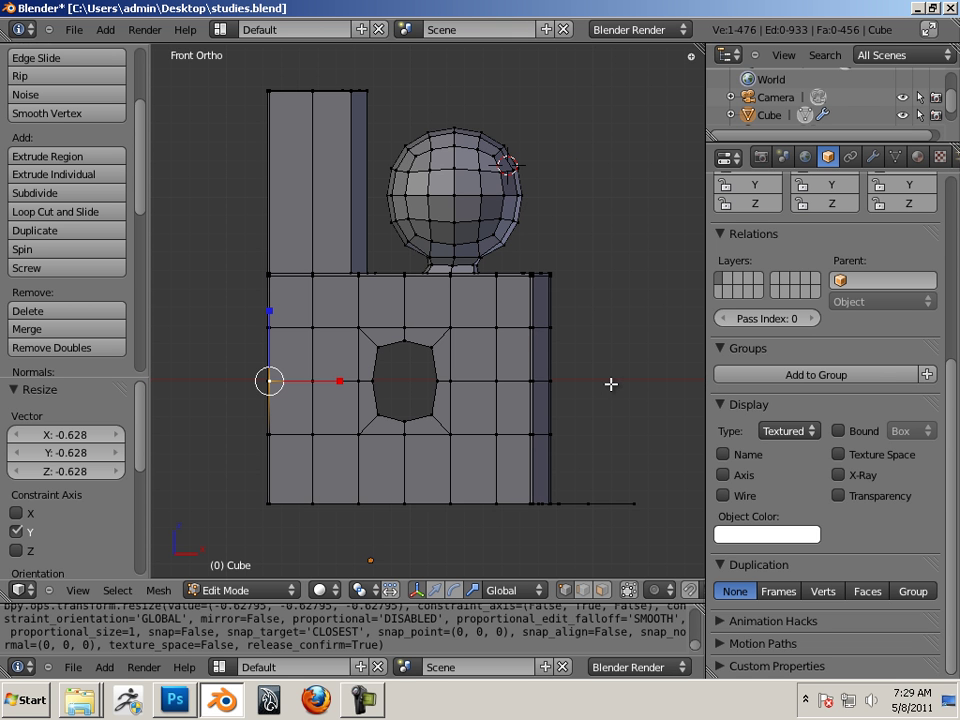
middle_drag(542, 375, 401, 394)
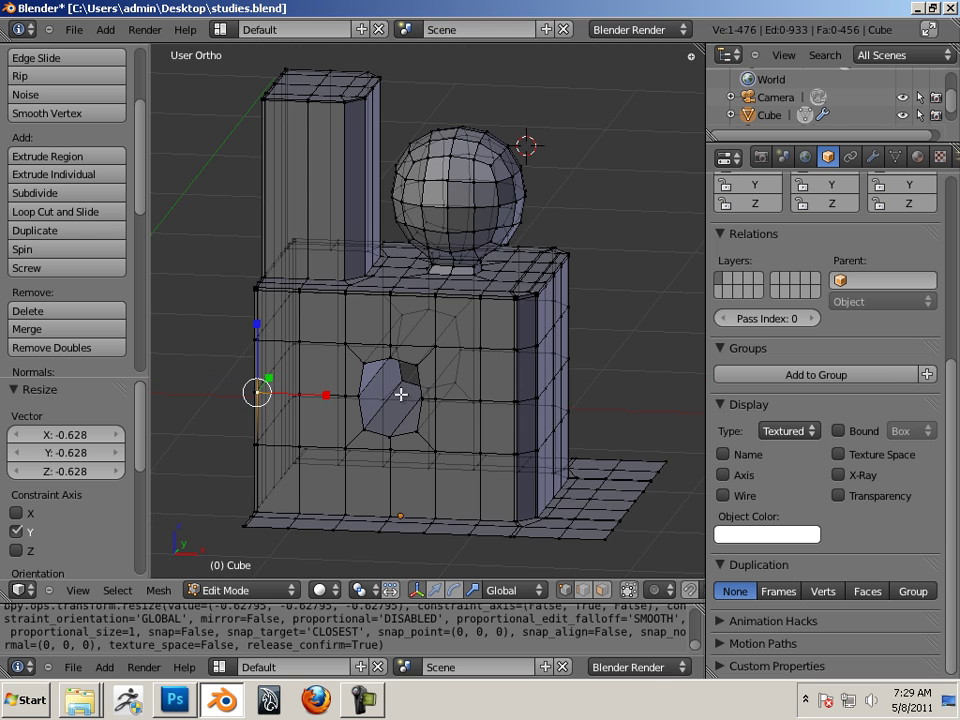
scroll(551, 388, down, 2)
middle_drag(551, 388, 416, 369)
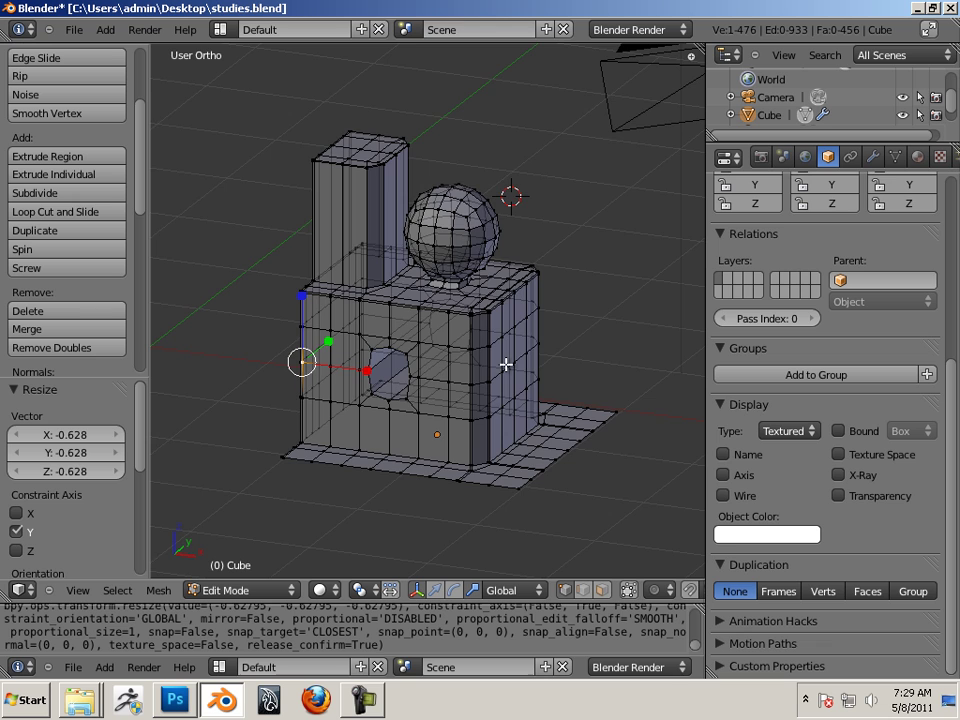
middle_drag(508, 364, 530, 357)
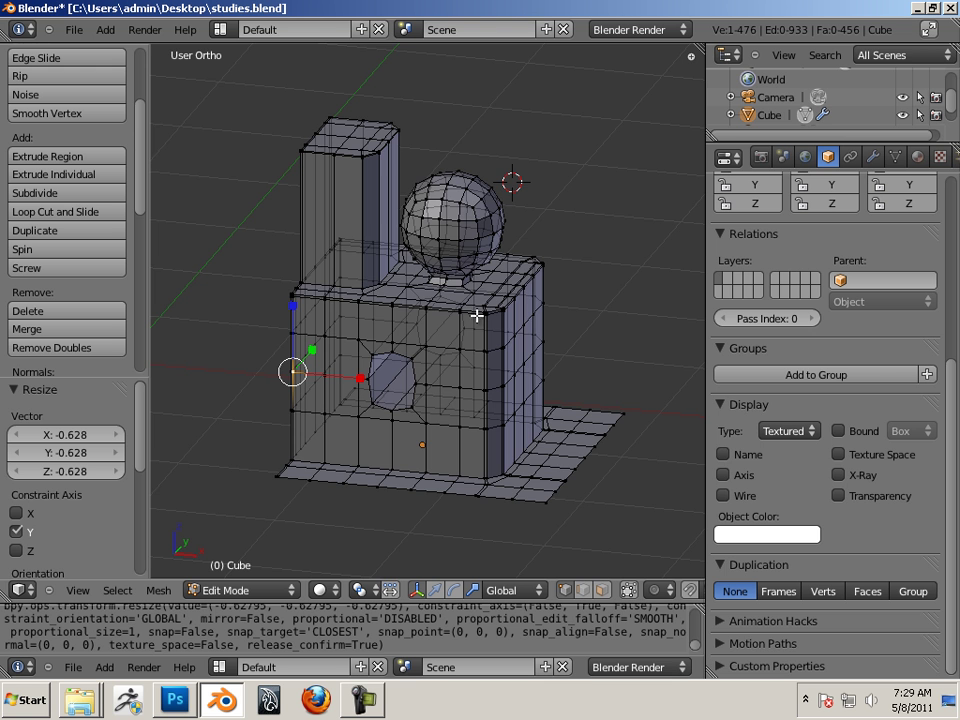
key(KP_4)
key(KP_4)
key(KP_2)
middle_drag(417, 316, 515, 169)
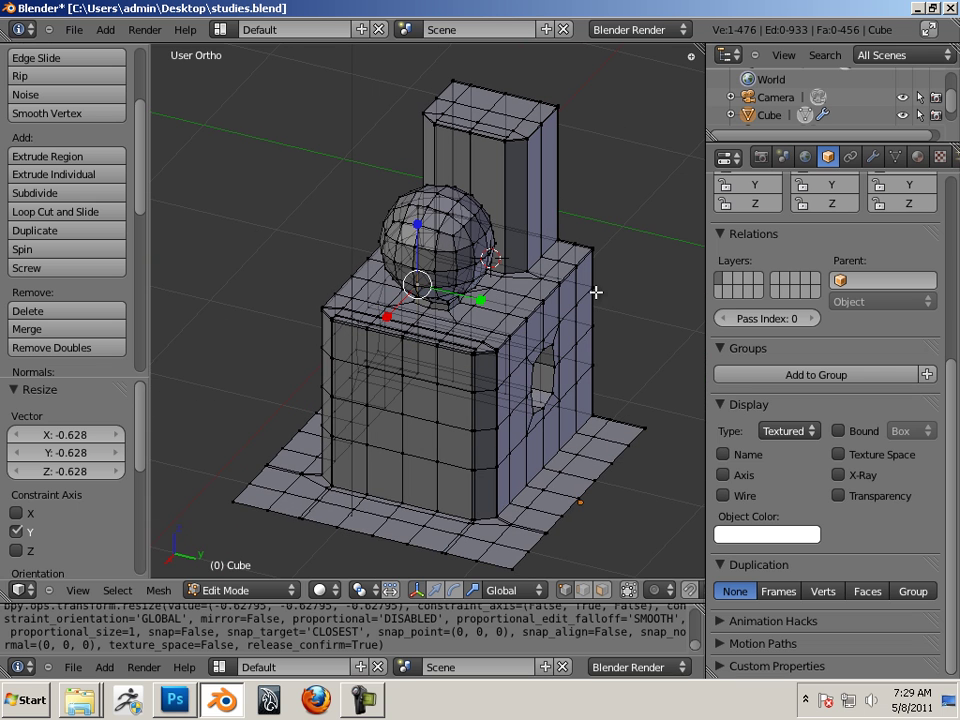
middle_drag(575, 347, 482, 313)
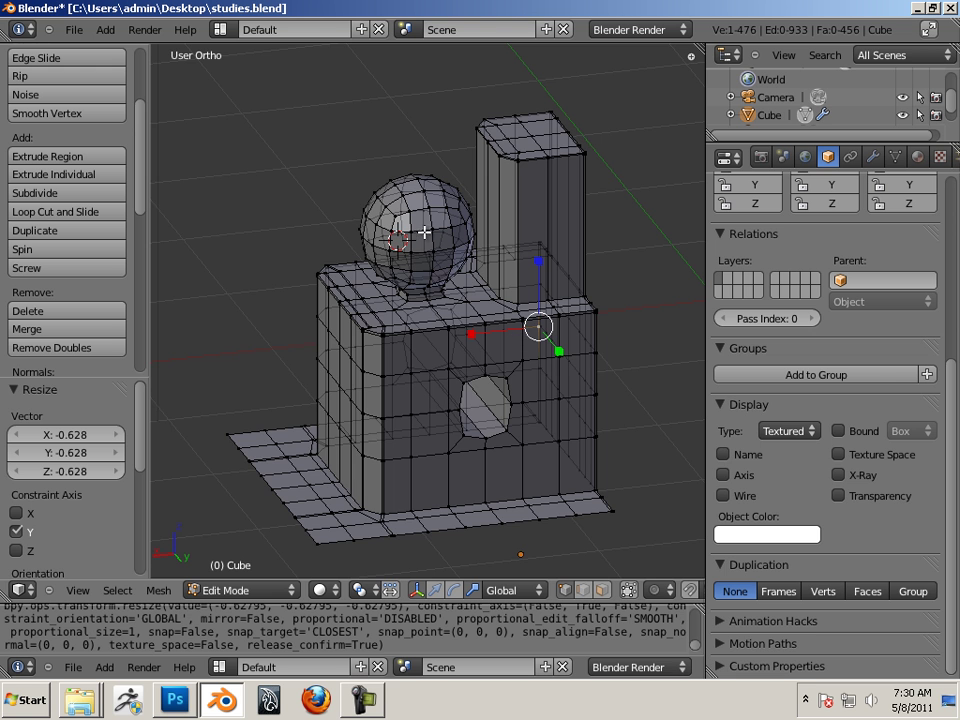
middle_drag(568, 392, 461, 379)
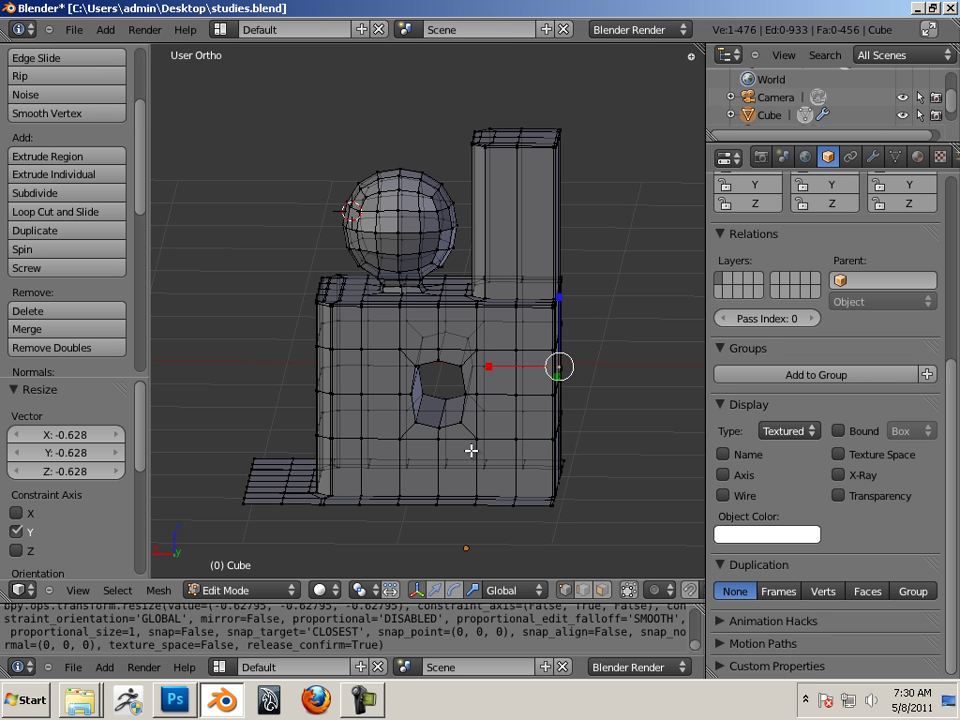
middle_drag(519, 426, 507, 384)
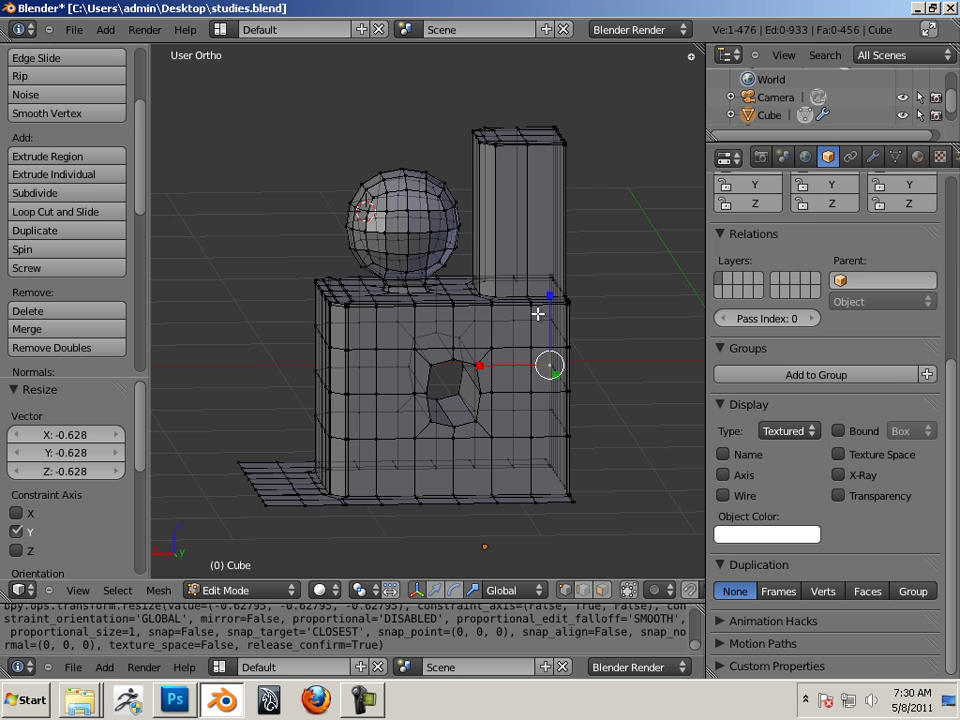
Scale the selected edge vertex along the Z axis by about 0.974.
key(s)
key(z)
click(574, 364)
Scale the selected edge vertex uniformly on all axes by about 1.939.
middle_drag(574, 364, 433, 216)
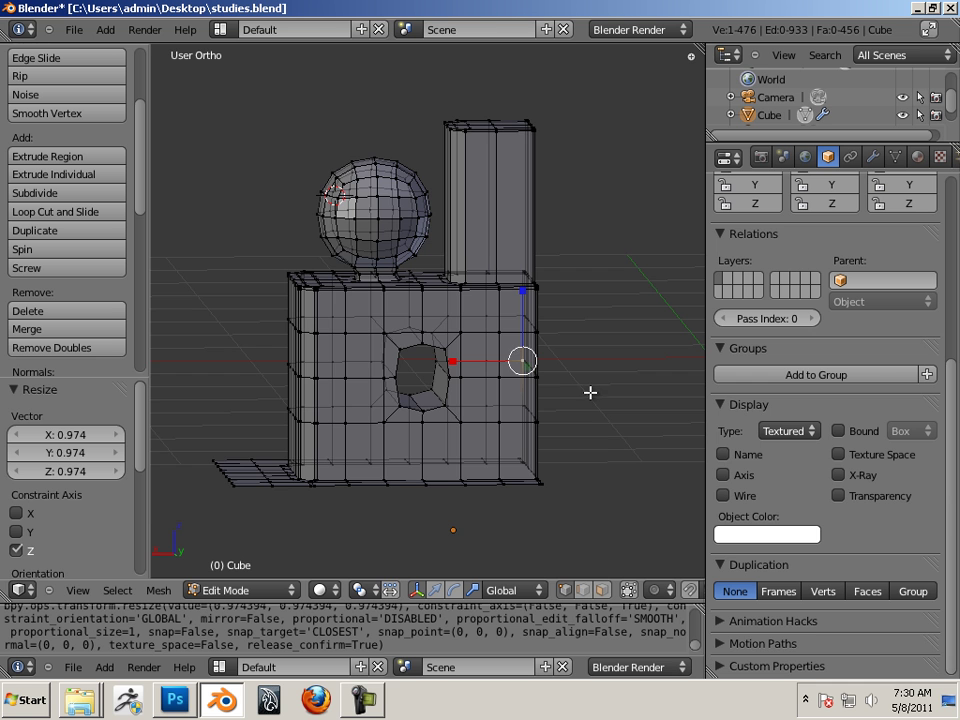
middle_drag(600, 407, 585, 463)
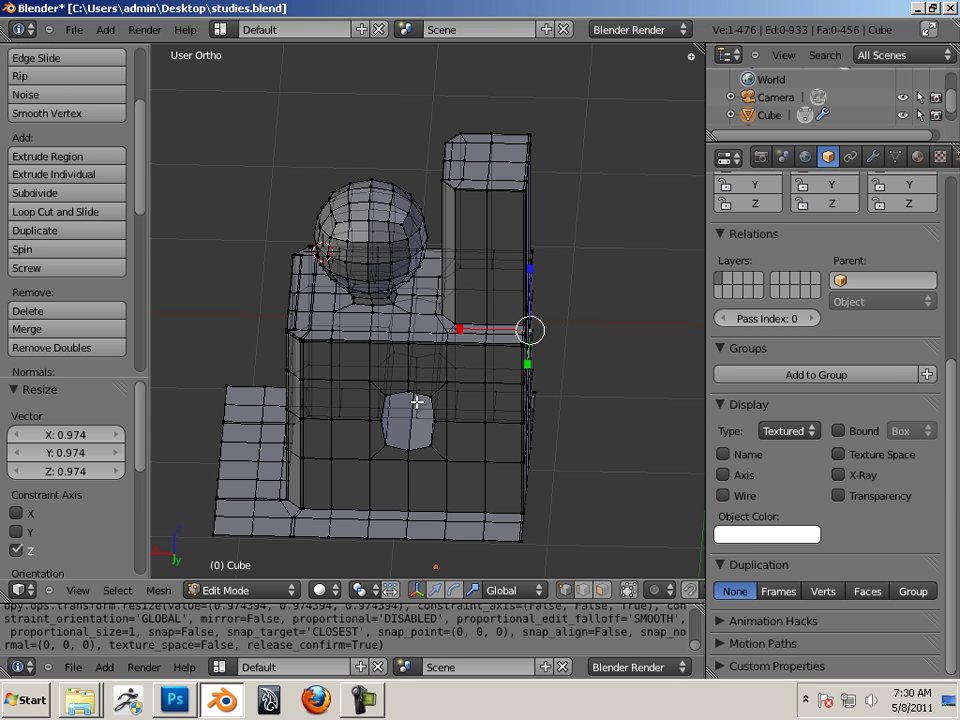
middle_drag(384, 396, 519, 369)
scroll(519, 369, up, 4)
scroll(527, 380, down, 3)
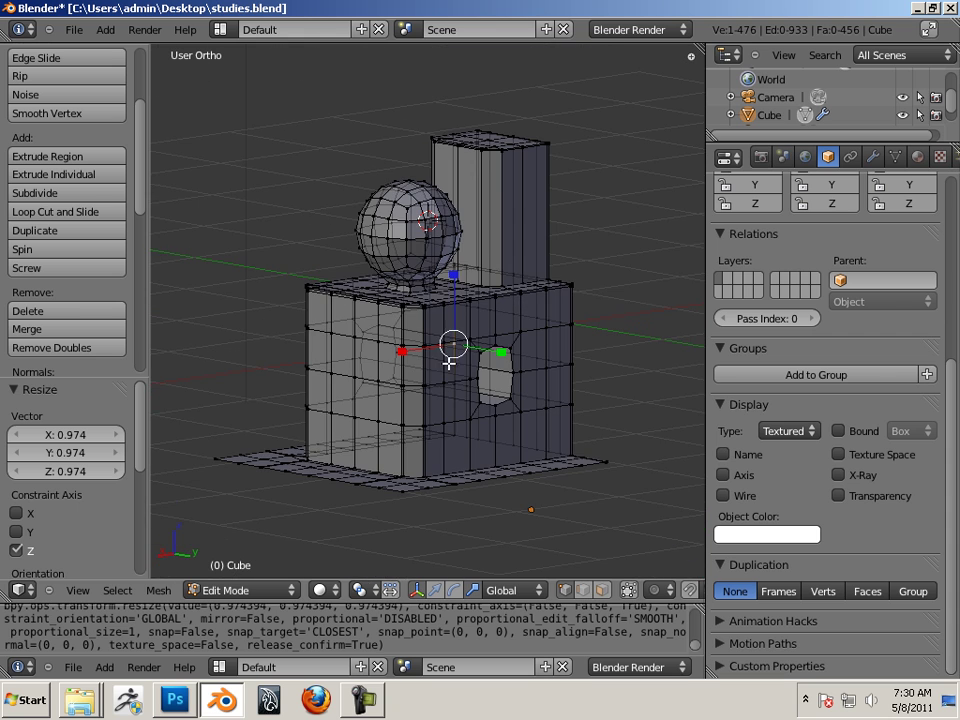
key(s)
click(437, 377)
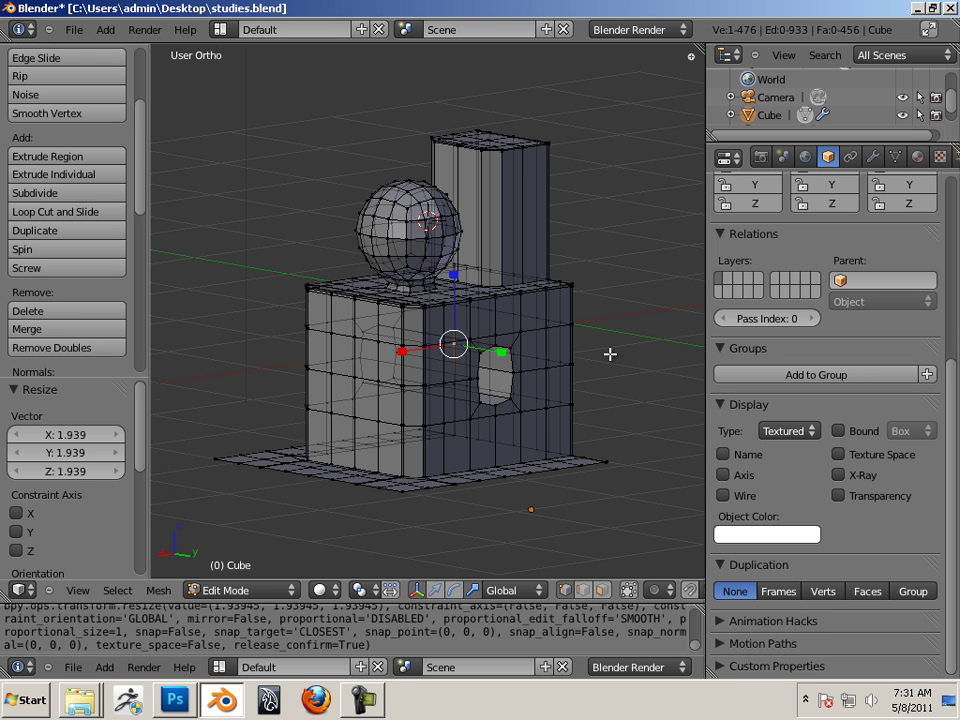
Switch the model back to Object Mode and inspect the smoothed result from several angles.
middle_drag(611, 354, 533, 347)
key(Tab)
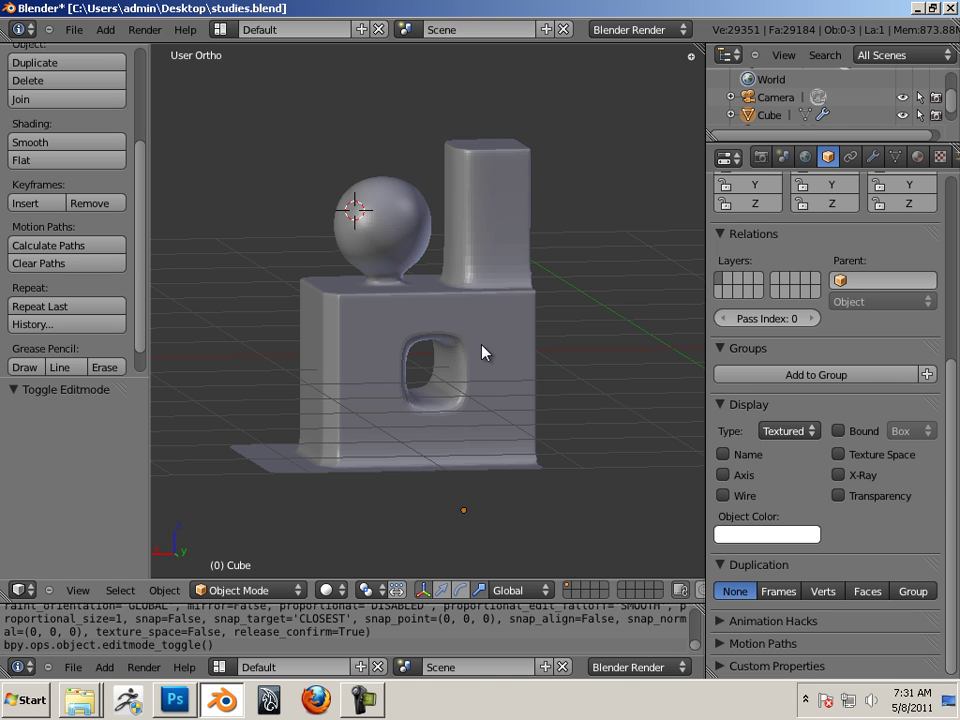
middle_drag(482, 349, 499, 399)
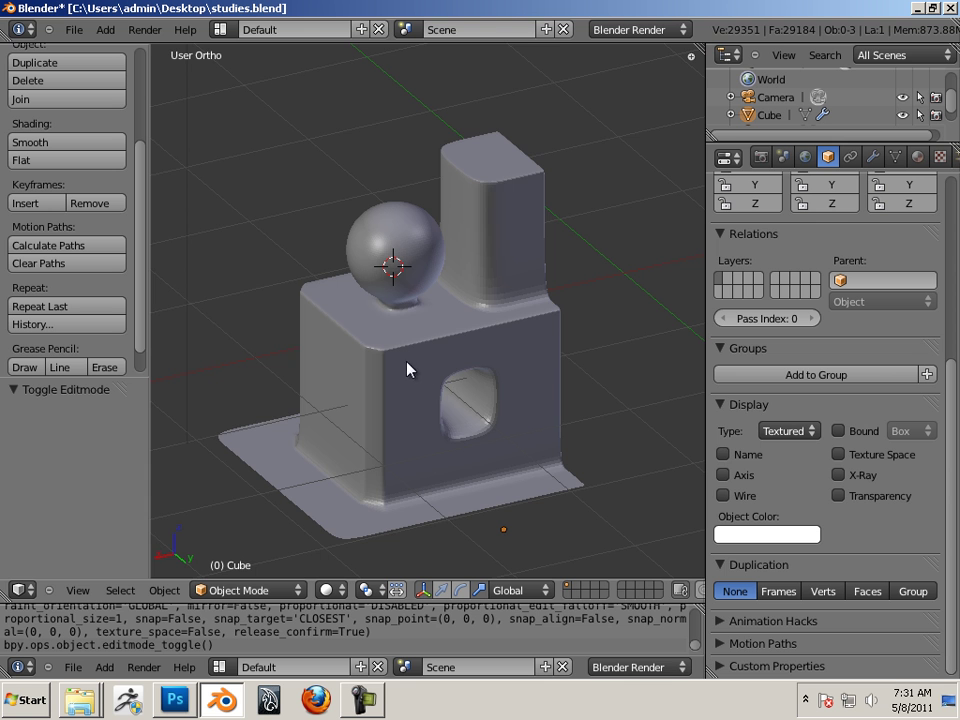
middle_drag(509, 404, 419, 297)
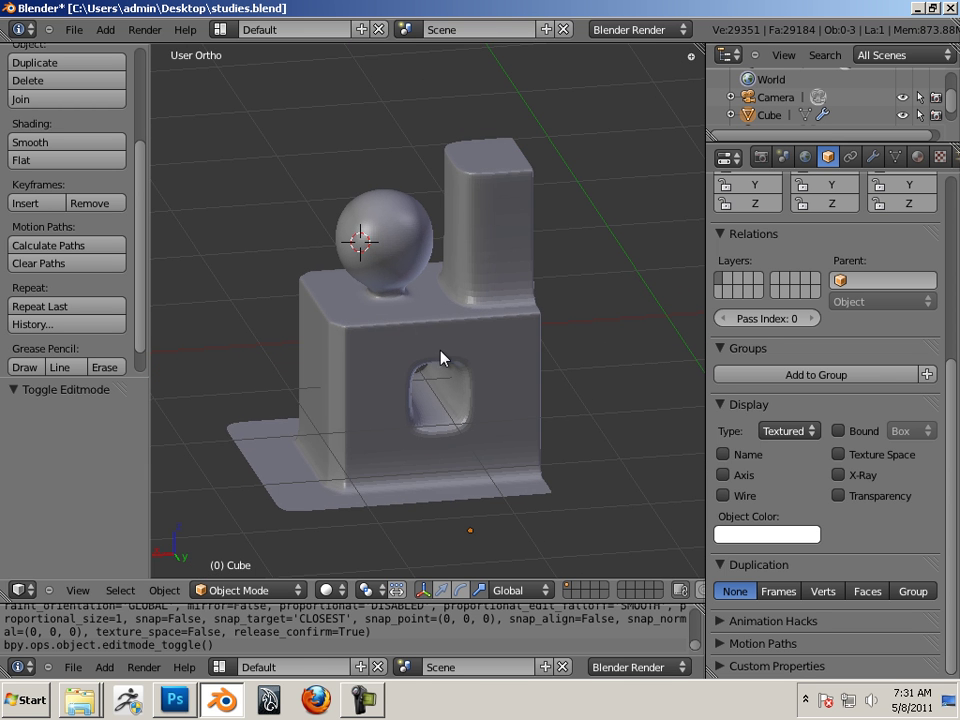
Select the smoothed model and examine its block, through-hole, sphere and column from the front and from angled views.
middle_drag(541, 430, 535, 408)
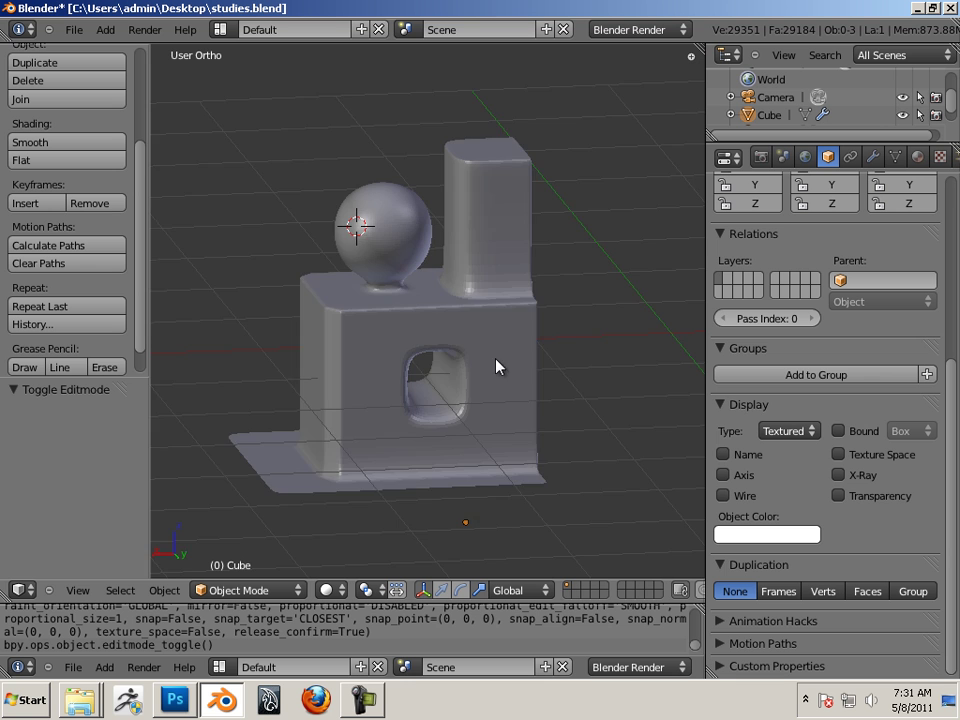
middle_drag(497, 366, 478, 371)
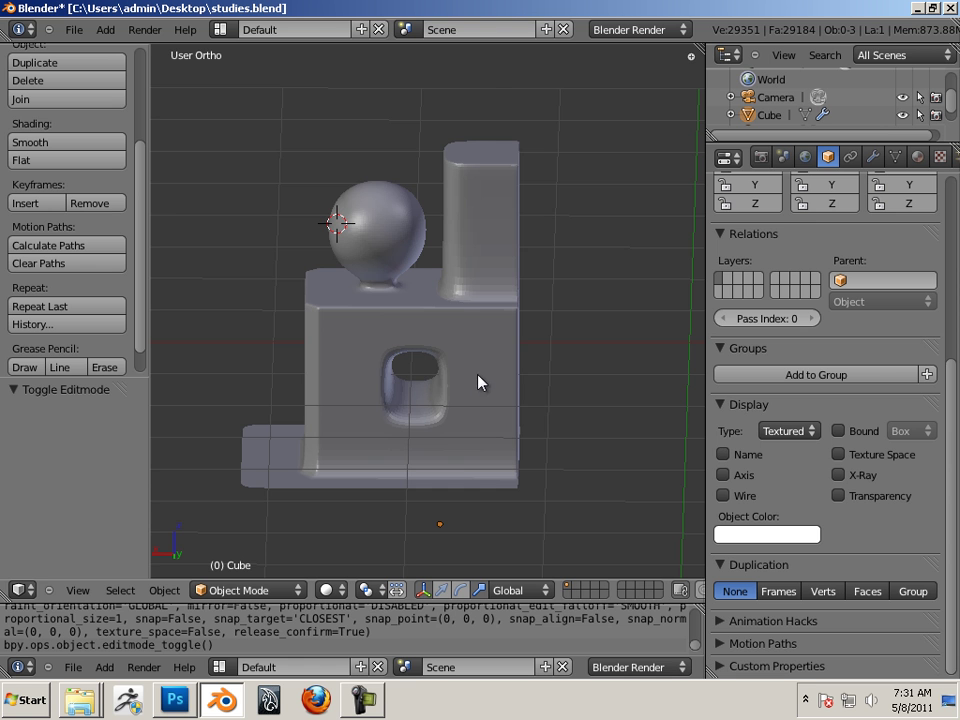
middle_drag(539, 398, 516, 400)
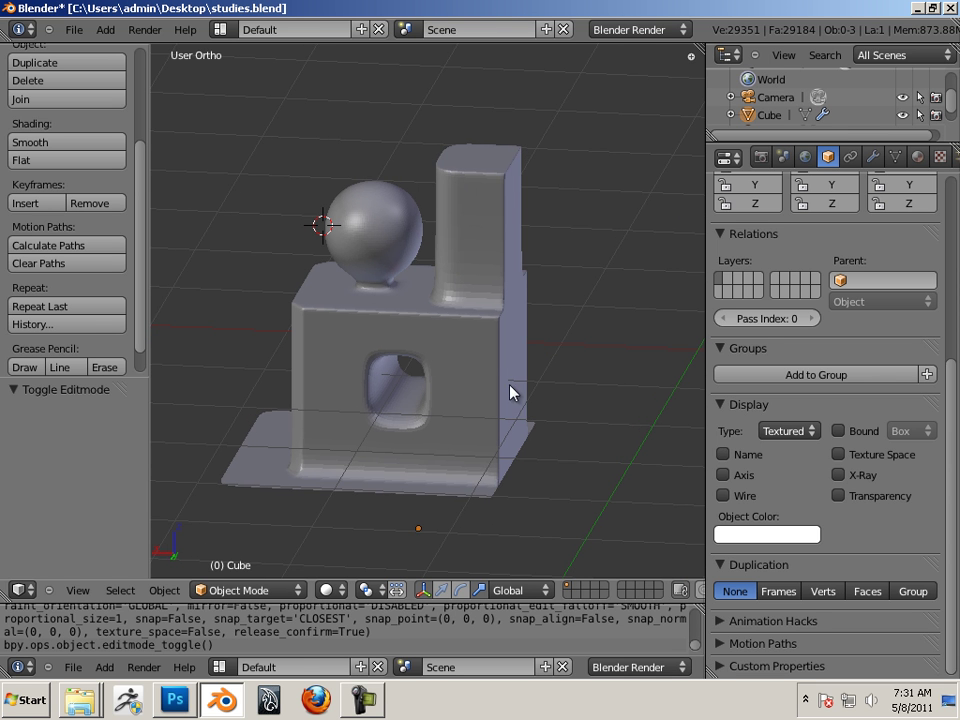
middle_drag(370, 360, 485, 362)
right_click(474, 352)
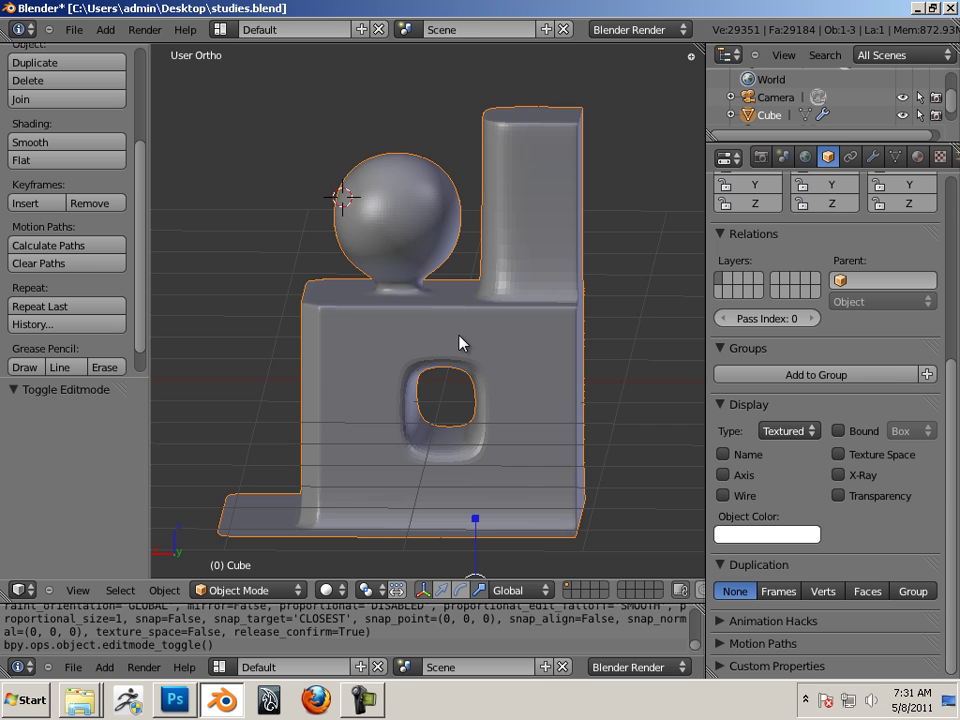
middle_drag(459, 343, 462, 362)
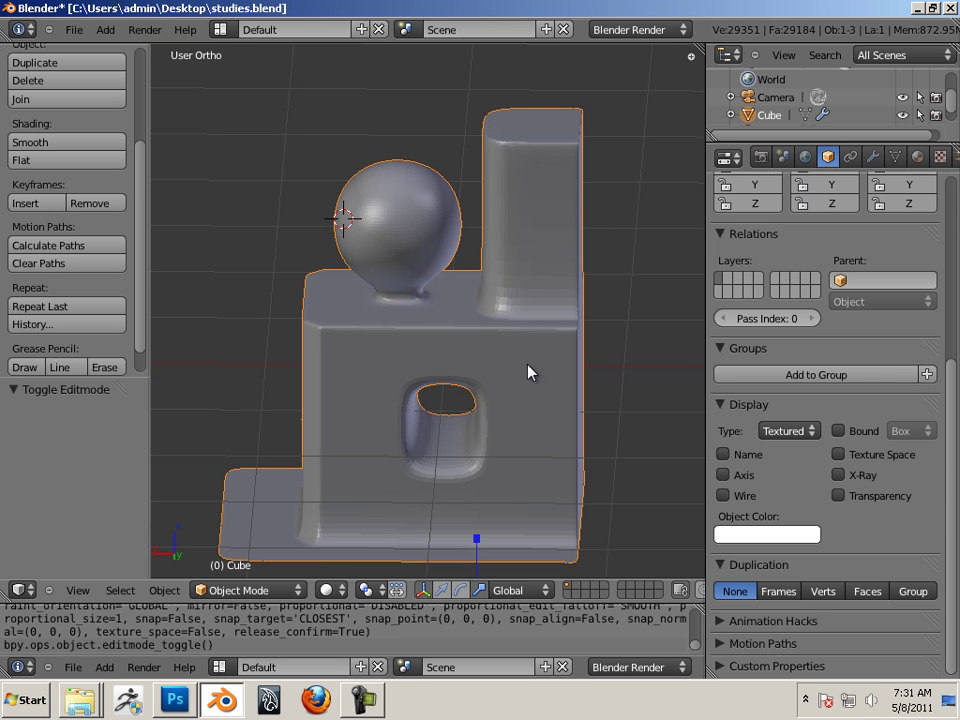
scroll(471, 356, down, 3)
middle_drag(471, 356, 538, 369)
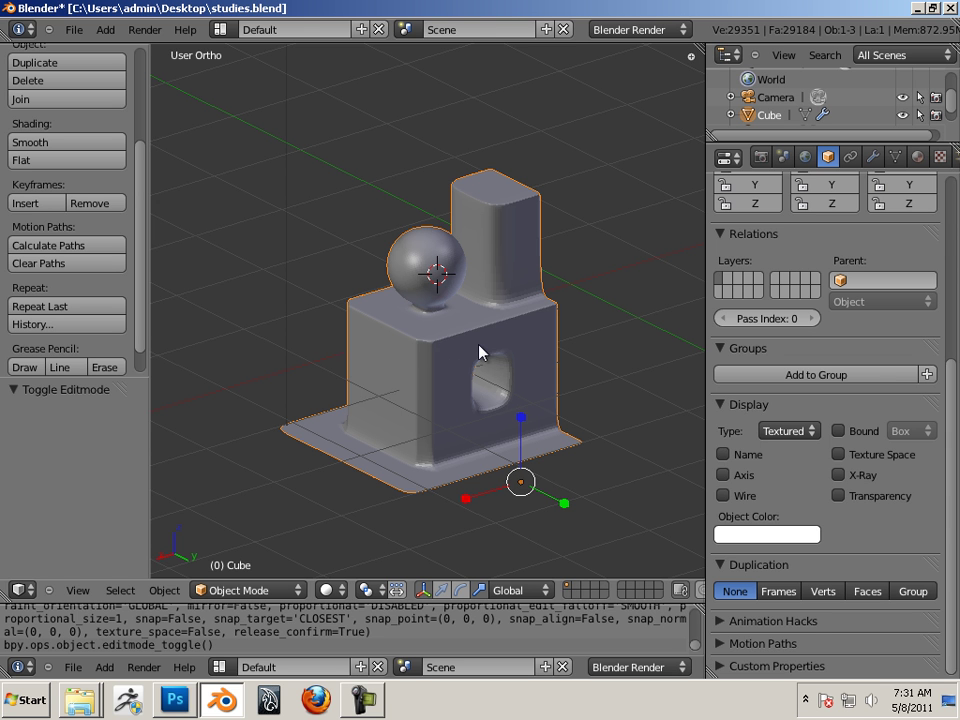
middle_drag(530, 368, 500, 346)
scroll(518, 362, up, 2)
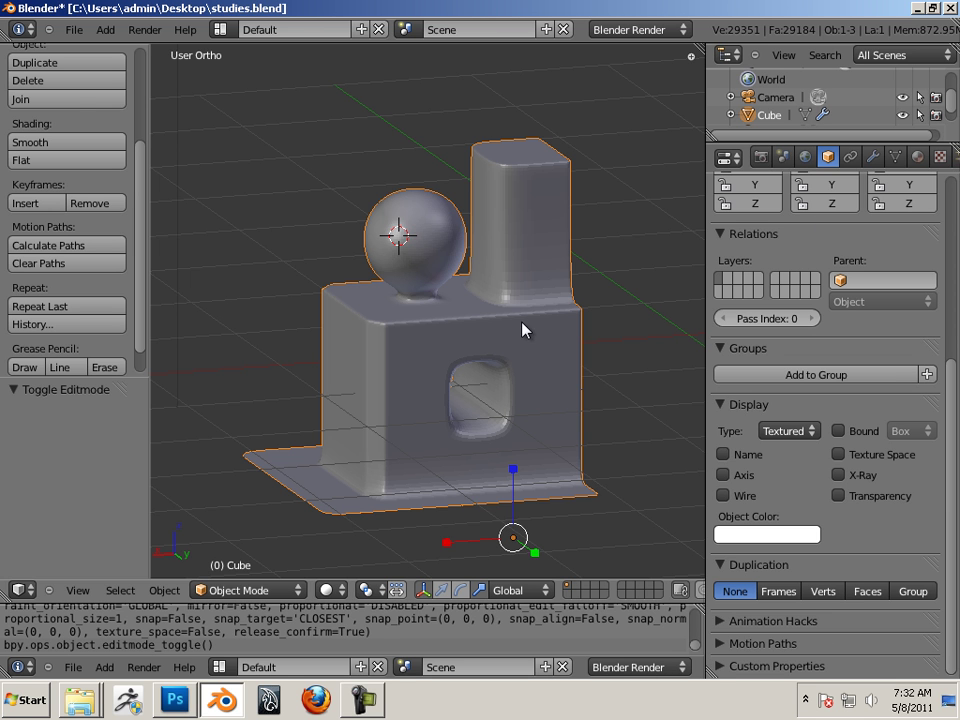
Compare the control cage with the smoothed surface by alternating the model between Edit Mode and Object Mode, ending in Object Mode.
key(Tab)
key(Tab)
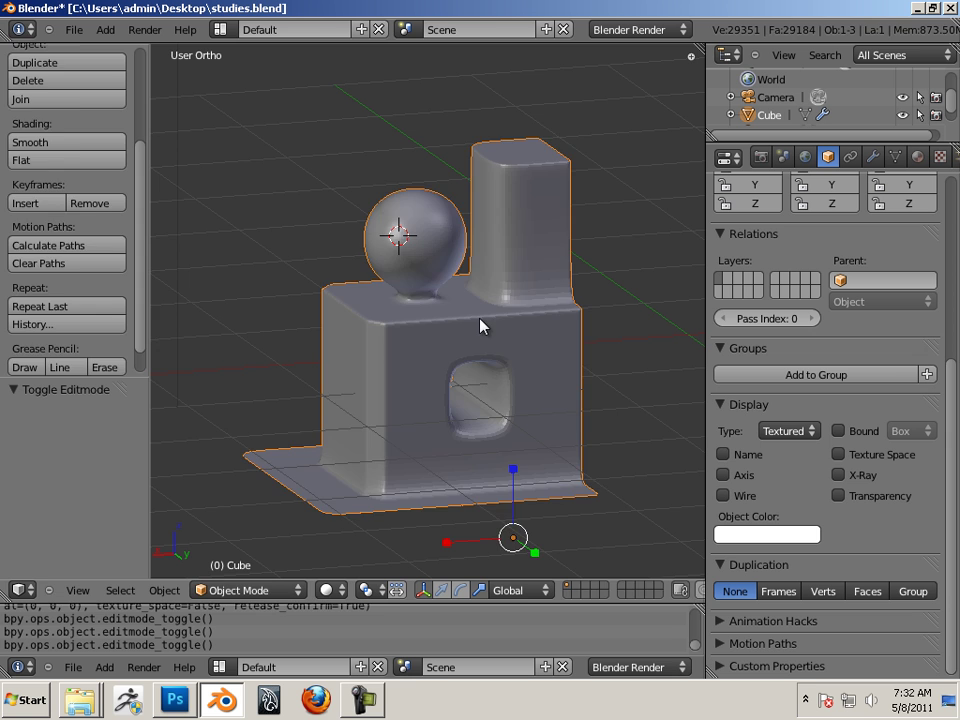
key(Tab)
key(Tab)
key(Tab)
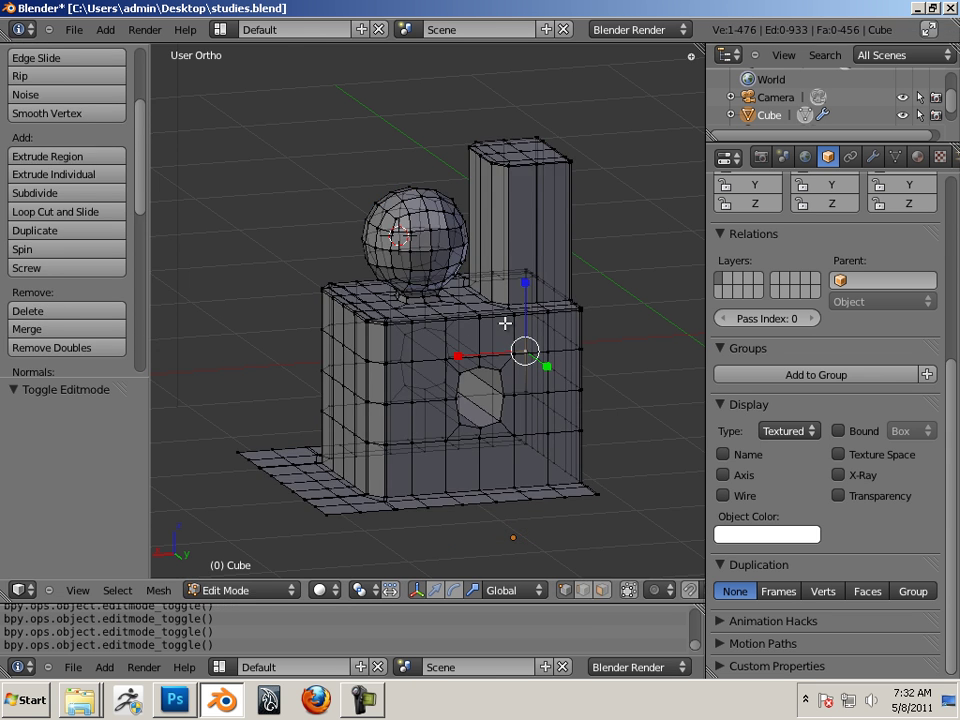
key(Tab)
key(Tab)
key(Tab)
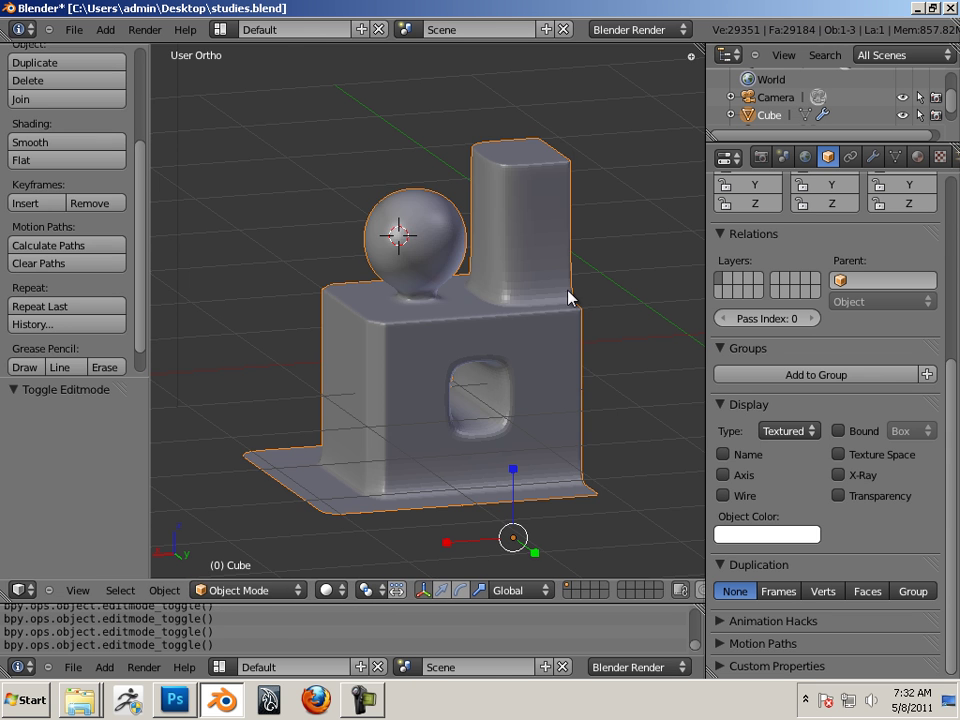
Display the model's Multires modifier settings and compare its low-resolution cage with the subdivided result, ending in Object Mode.
click(872, 157)
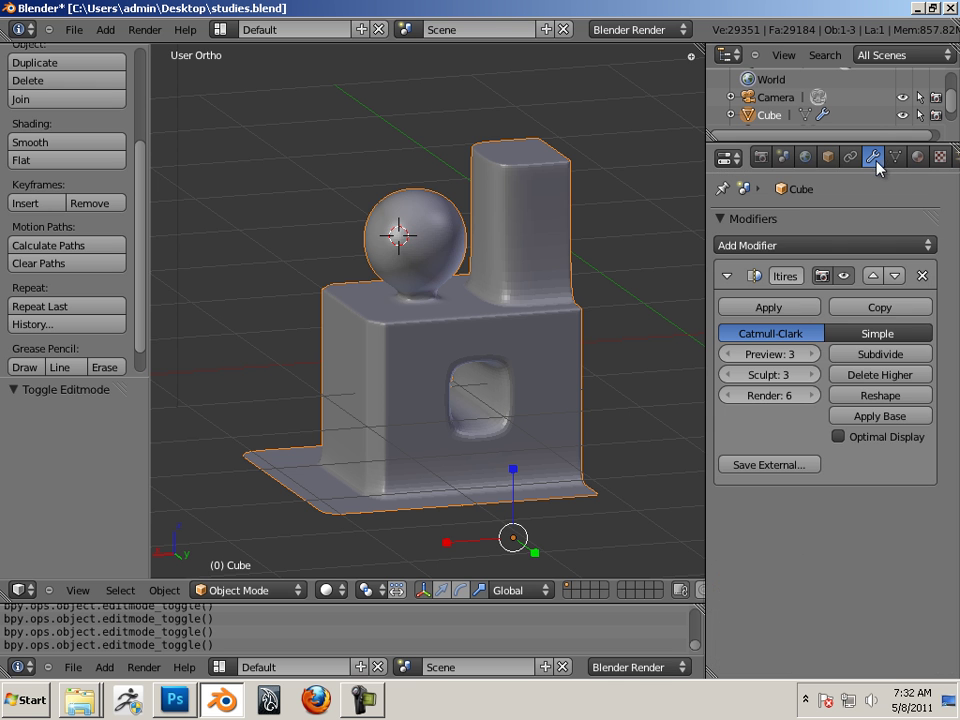
key(Tab)
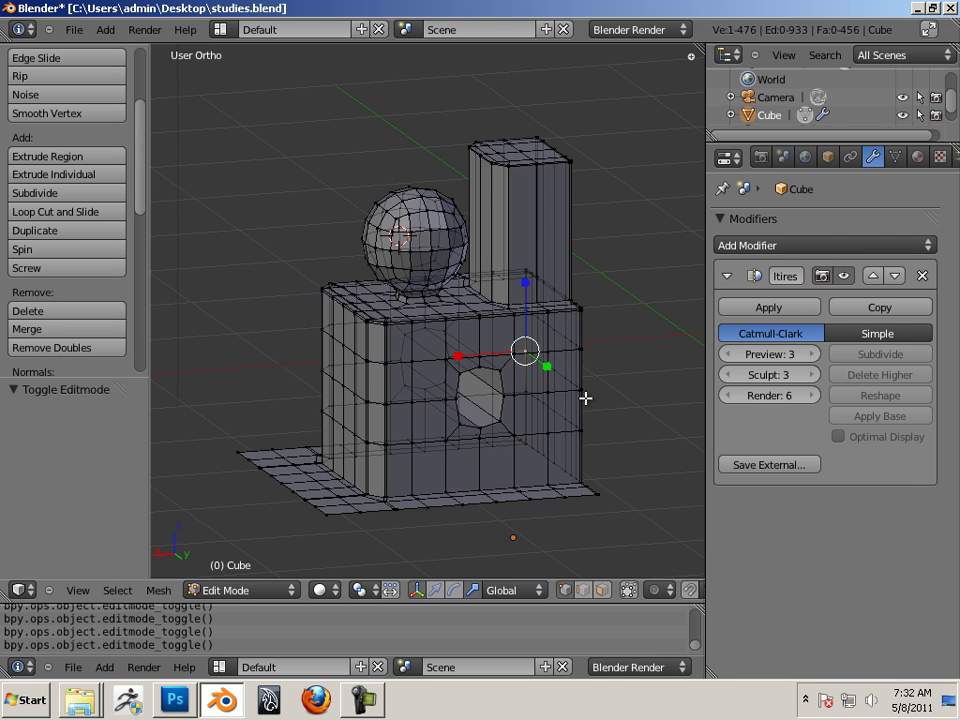
key(Tab)
key(Tab)
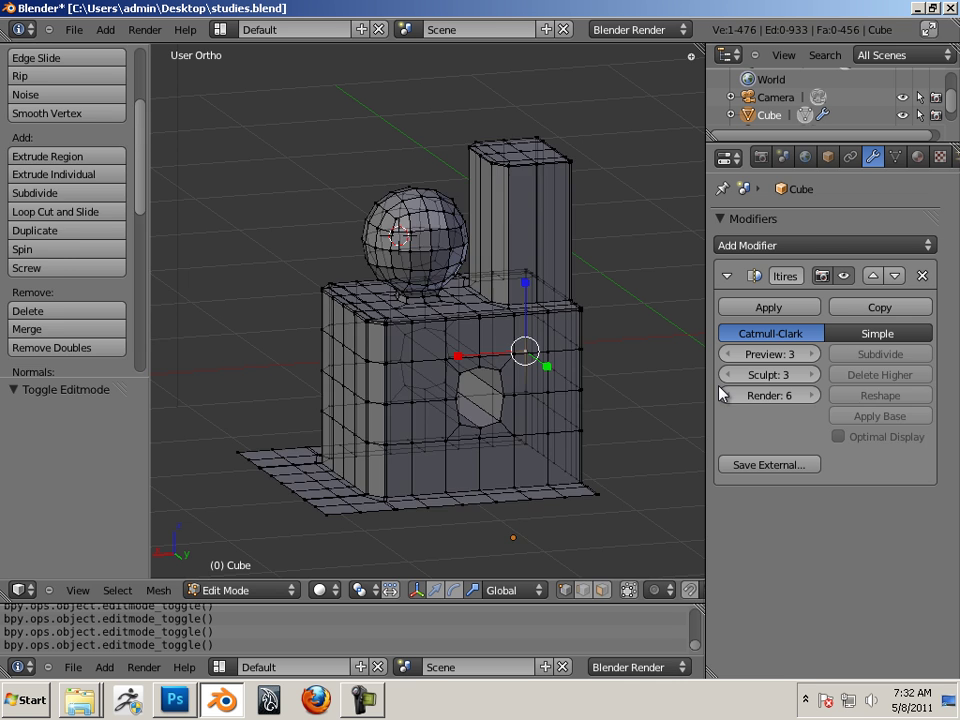
key(Tab)
key(Tab)
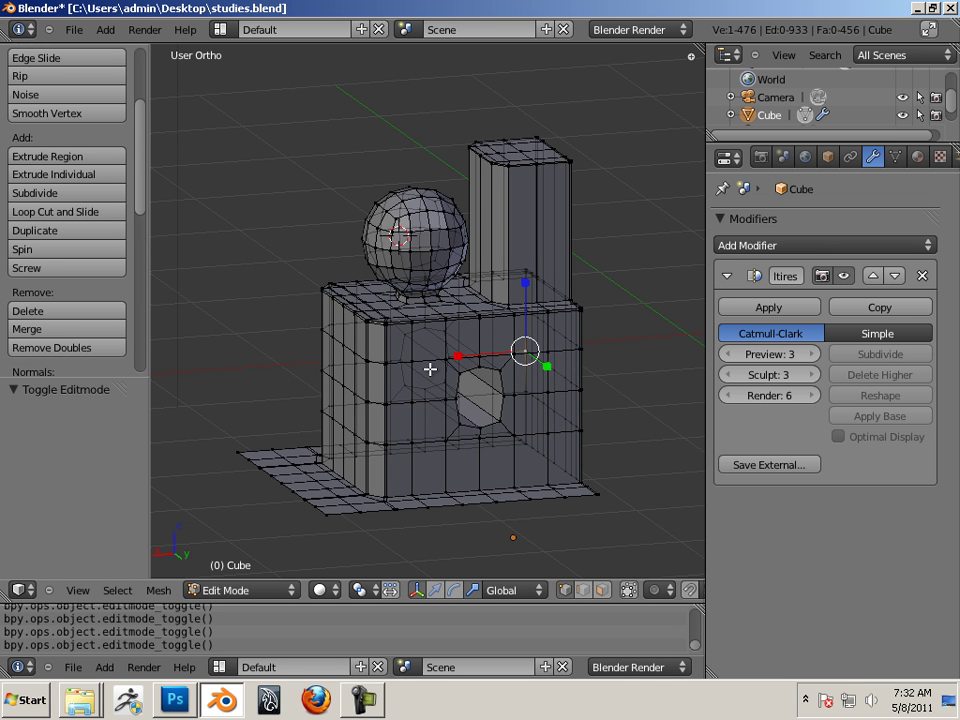
key(Tab)
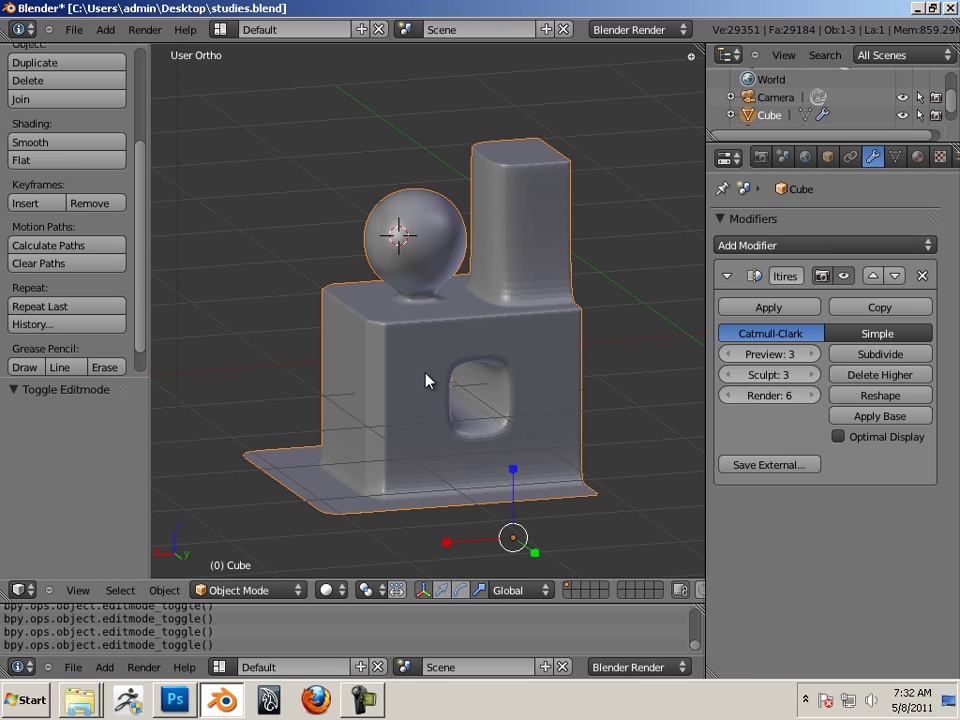